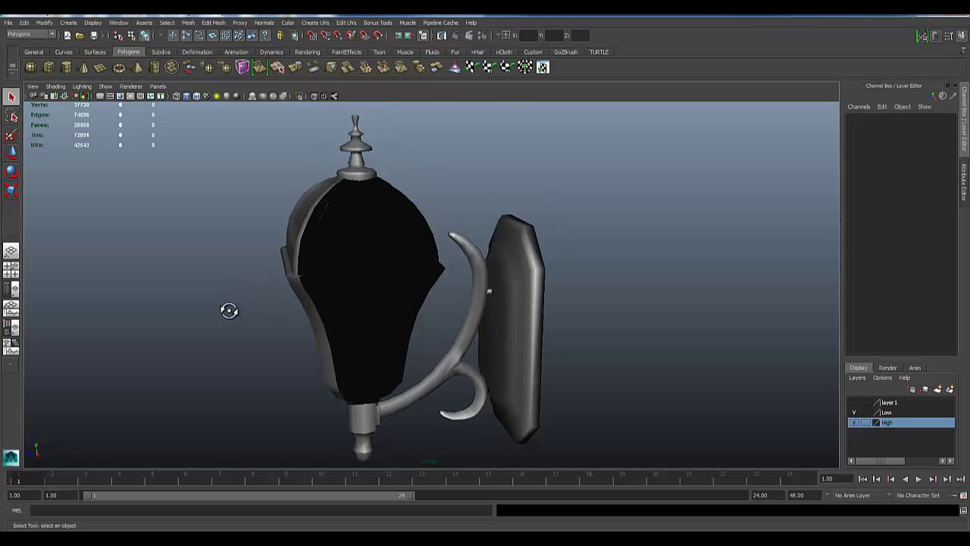
pyautogui.moveTo(76, 472); pyautogui.dragTo(18, 480)
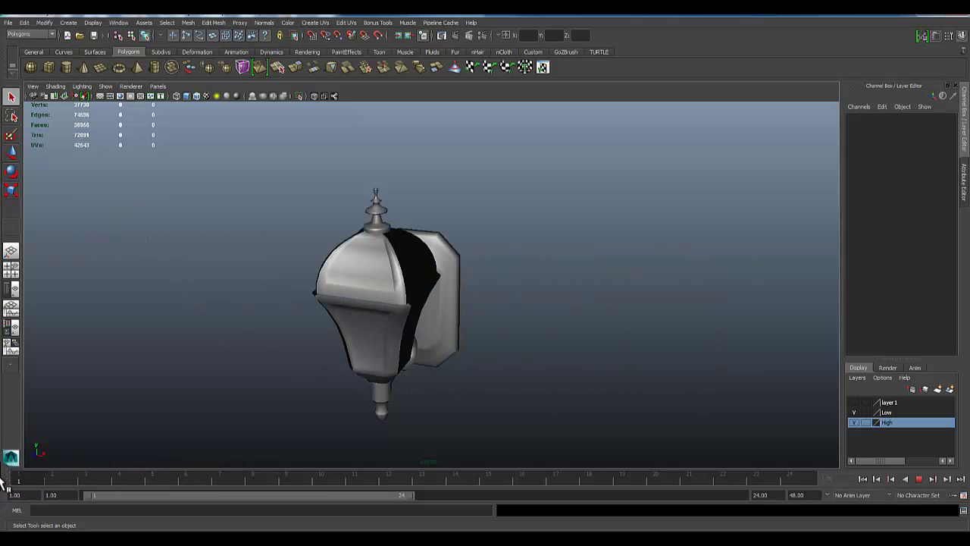
pyautogui.keyDown('alt'); pyautogui.moveTo(496, 263); pyautogui.dragTo(339, 334); pyautogui.keyUp('alt')
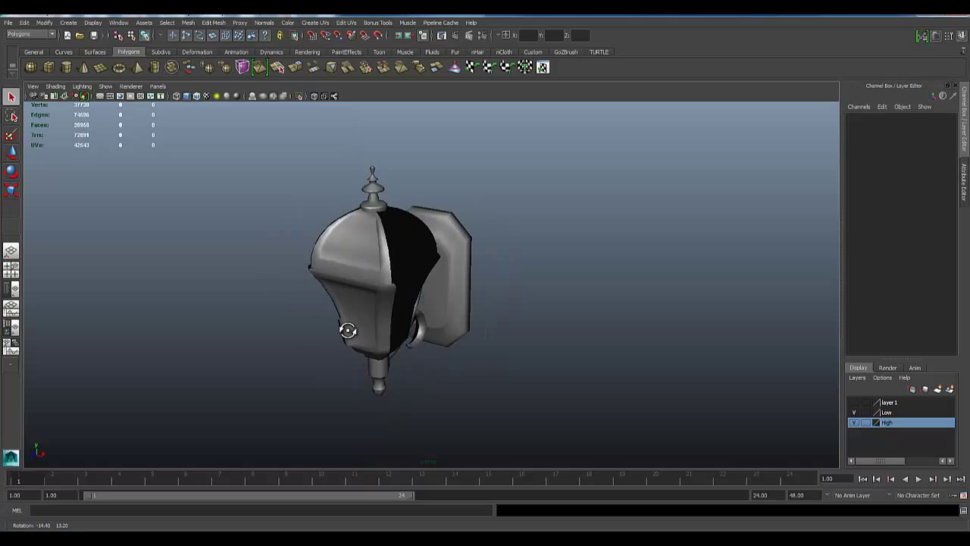
pyautogui.scroll(3, 339, 333)
pyautogui.keyDown('alt'); pyautogui.moveTo(310, 292); pyautogui.dragTo(331, 299, button='middle'); pyautogui.keyUp('alt')
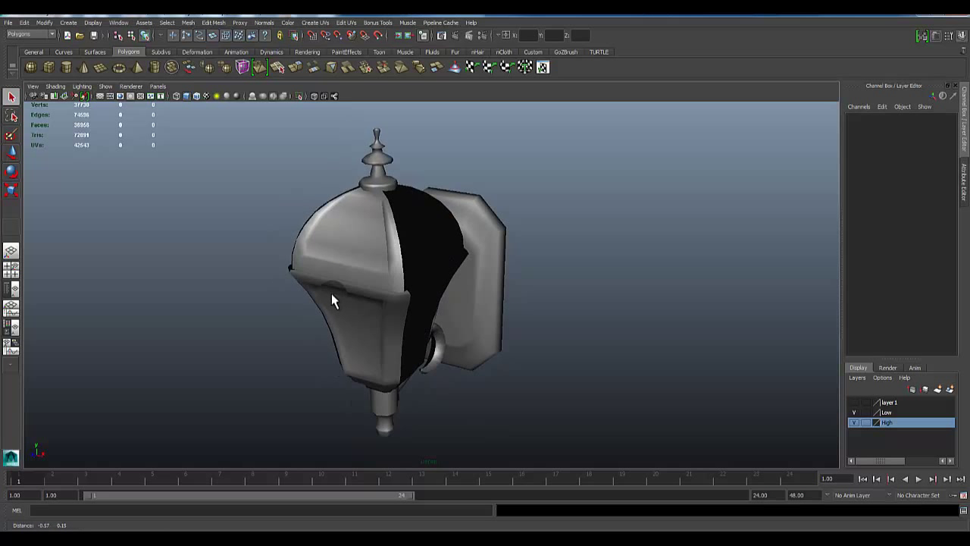
# Check in the render settings that TURTLE is the chosen renderer, then close the window
pyautogui.click(118, 22)
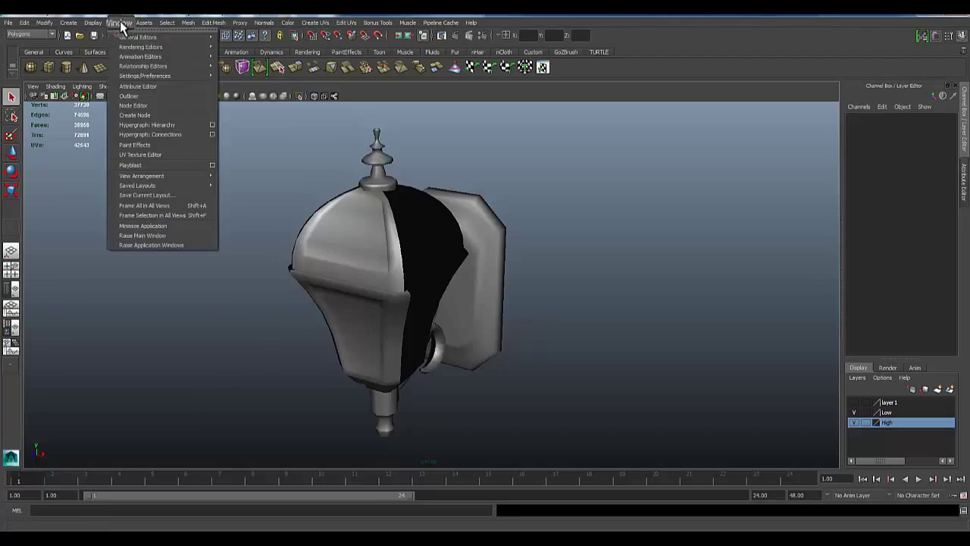
pyautogui.moveTo(121, 77)
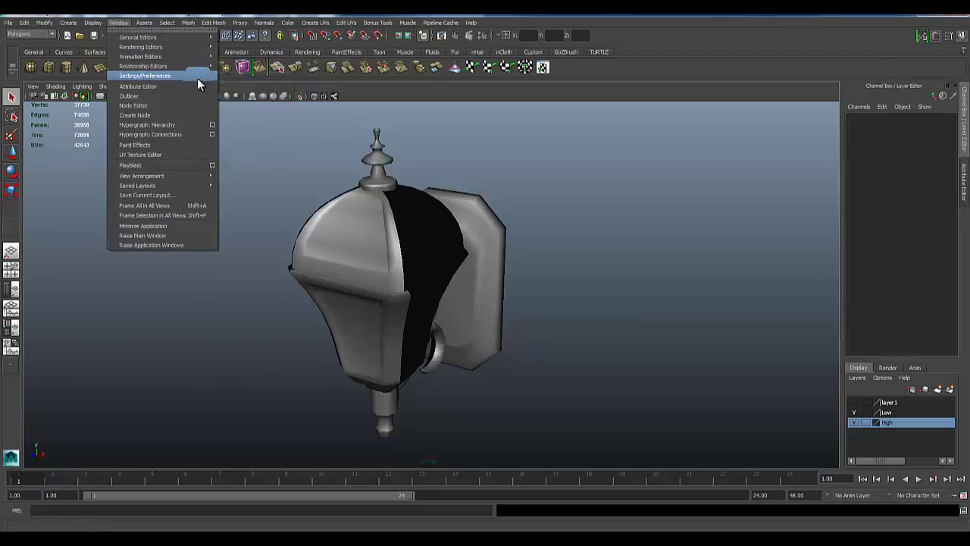
pyautogui.click(482, 37)
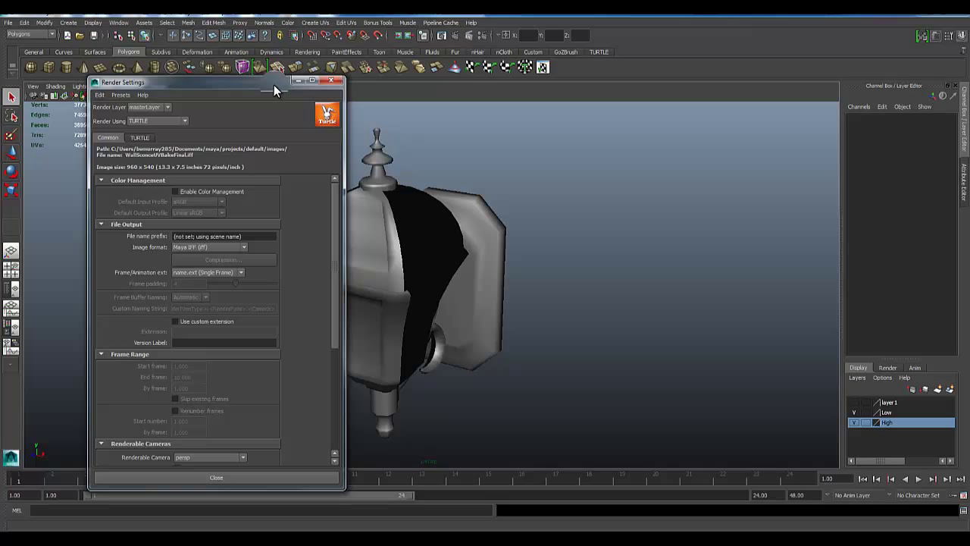
pyautogui.click(140, 119)
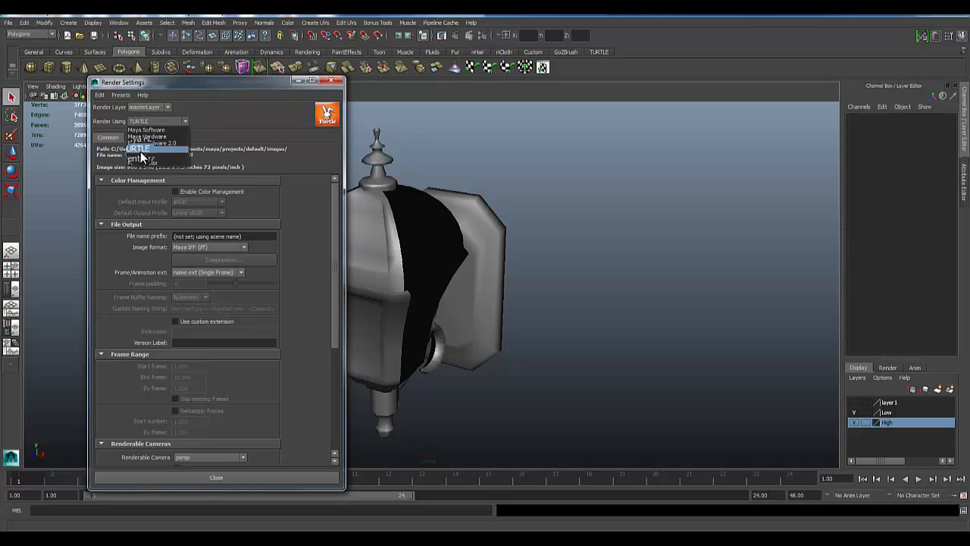
pyautogui.click(320, 87)
pyautogui.click(334, 81)
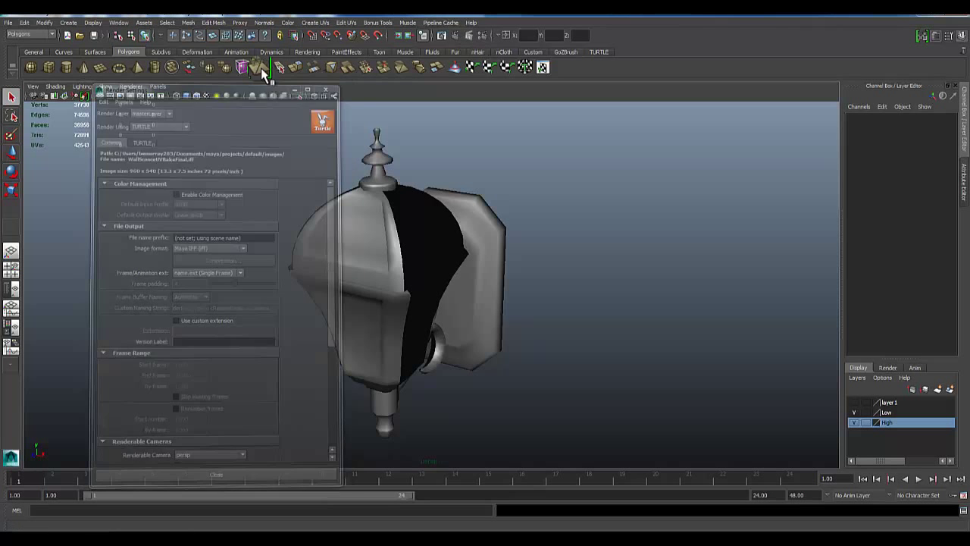
# Look through the Plug-in Manager for Turtle.mll, check its Loaded and Auto load options, and close the manager
pyautogui.click(118, 22)
pyautogui.moveTo(130, 77)
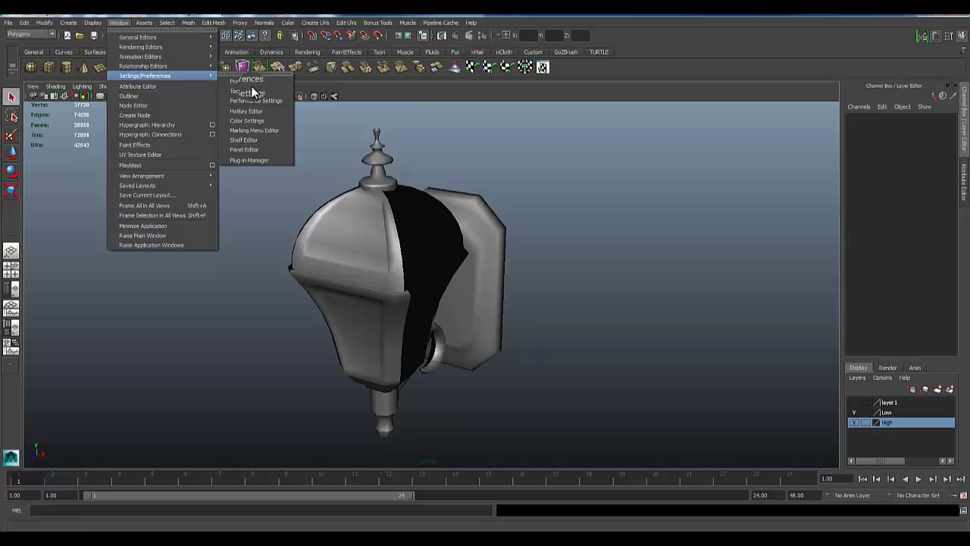
pyautogui.click(243, 159)
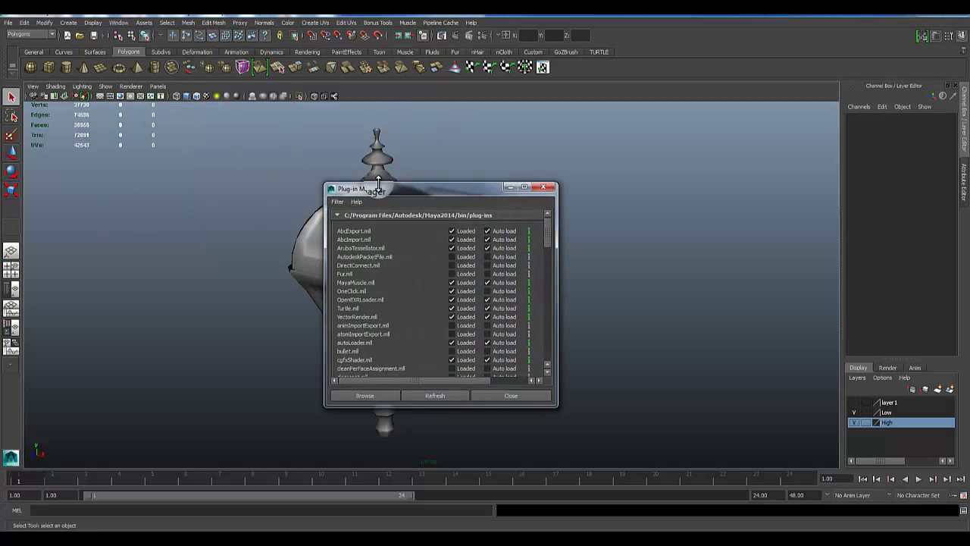
pyautogui.moveTo(377, 188); pyautogui.dragTo(80, 57)
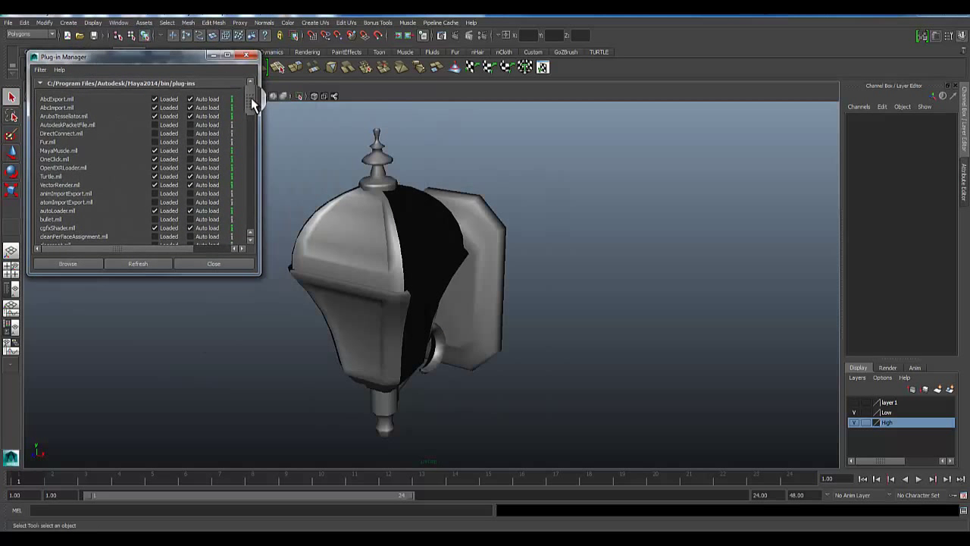
pyautogui.moveTo(251, 98); pyautogui.dragTo(238, 223)
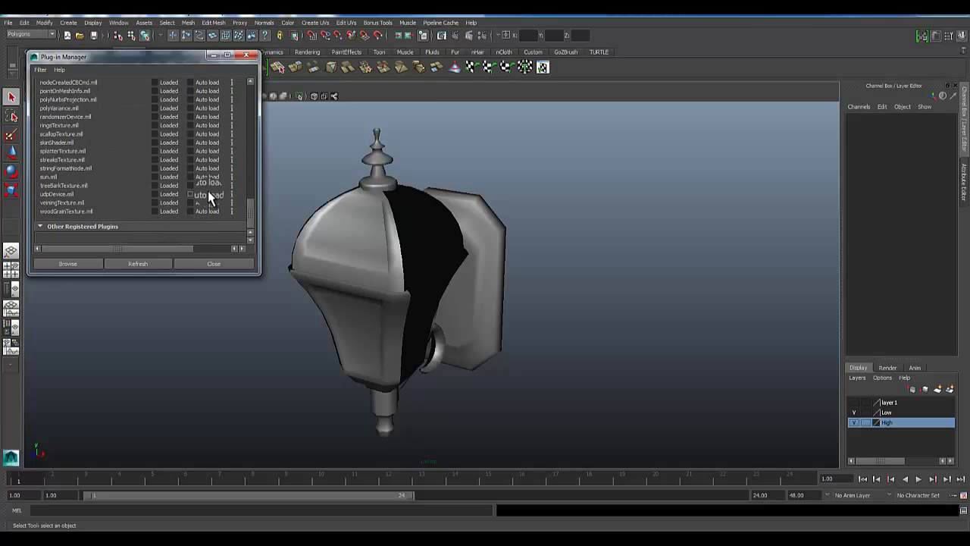
pyautogui.scroll(10, 163, 177)
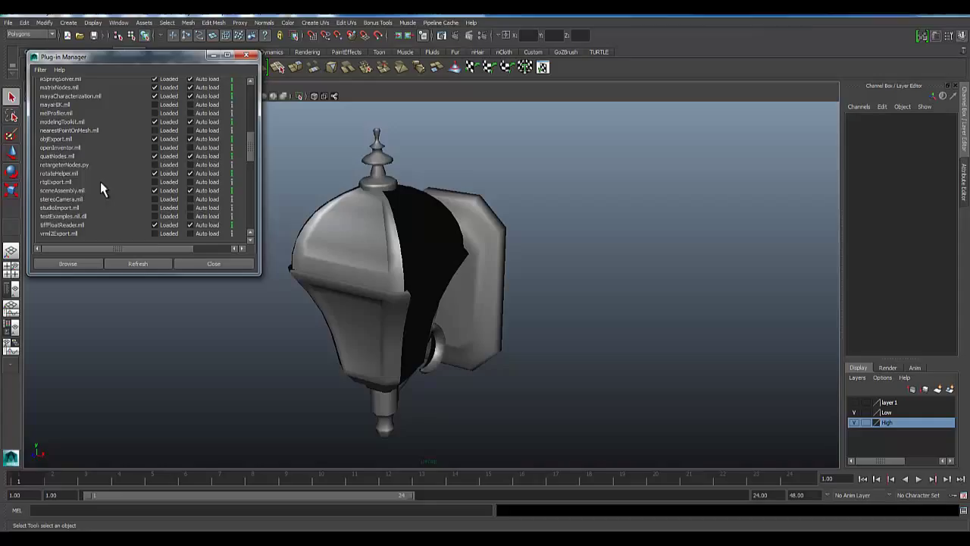
pyautogui.scroll(5, 67, 182)
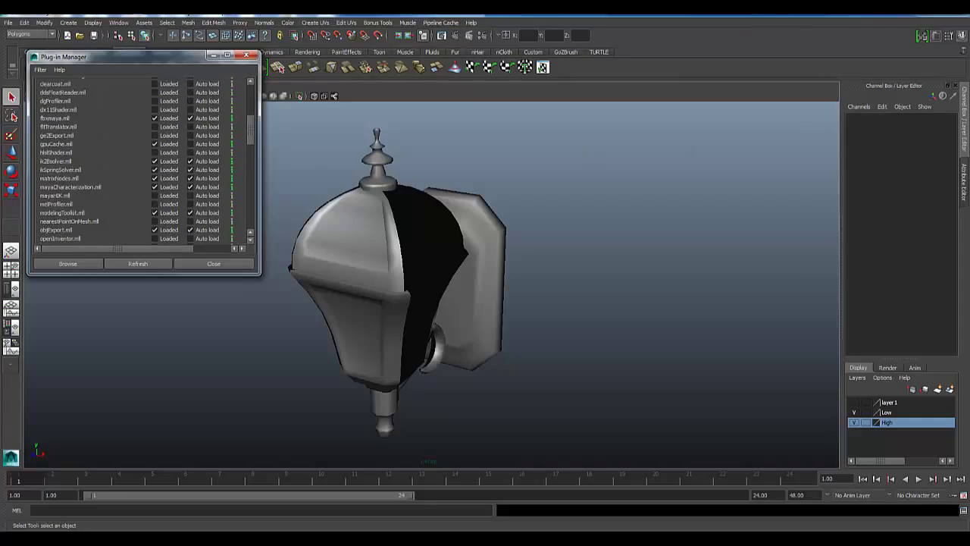
pyautogui.scroll(3, 201, 106)
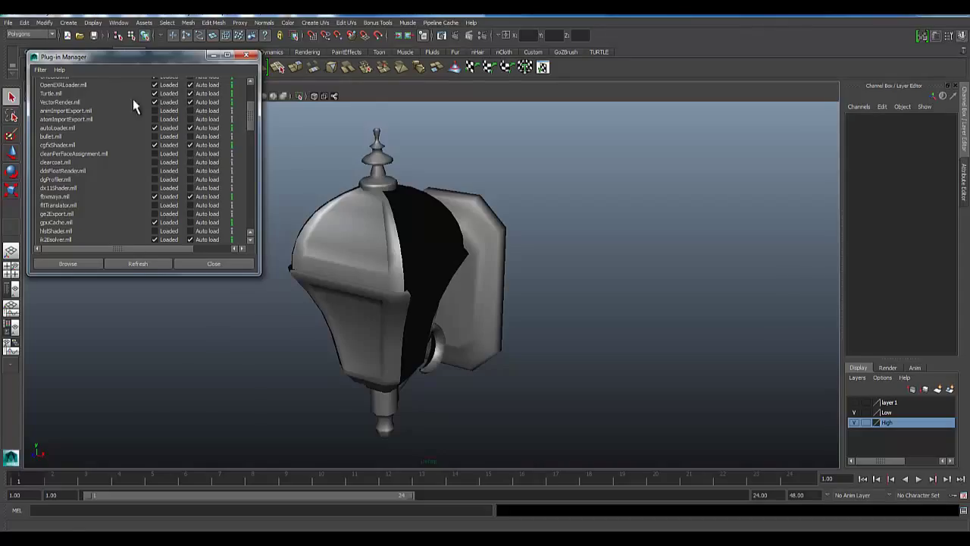
pyautogui.click(224, 263)
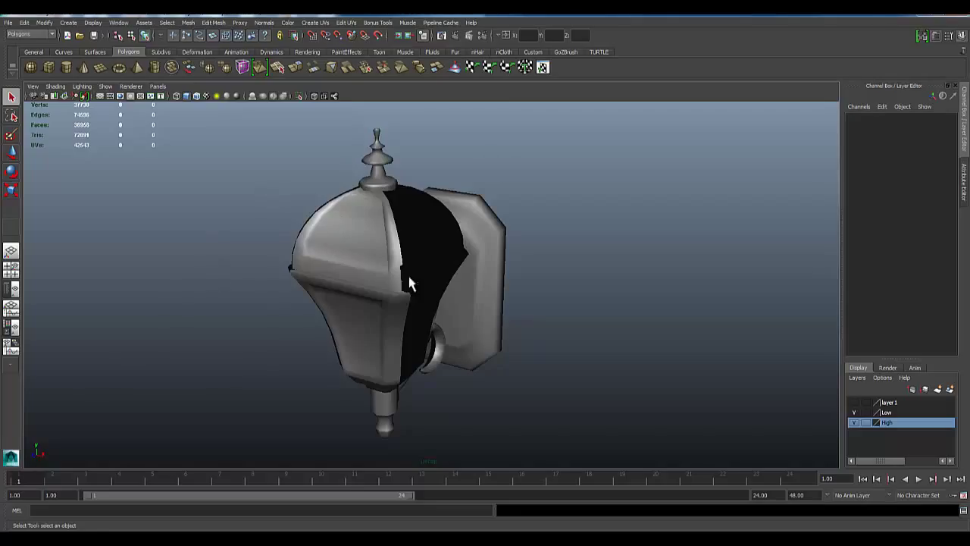
# Open the render settings and place the window beside the wall lamp so the model stays in view
pyautogui.click(480, 35)
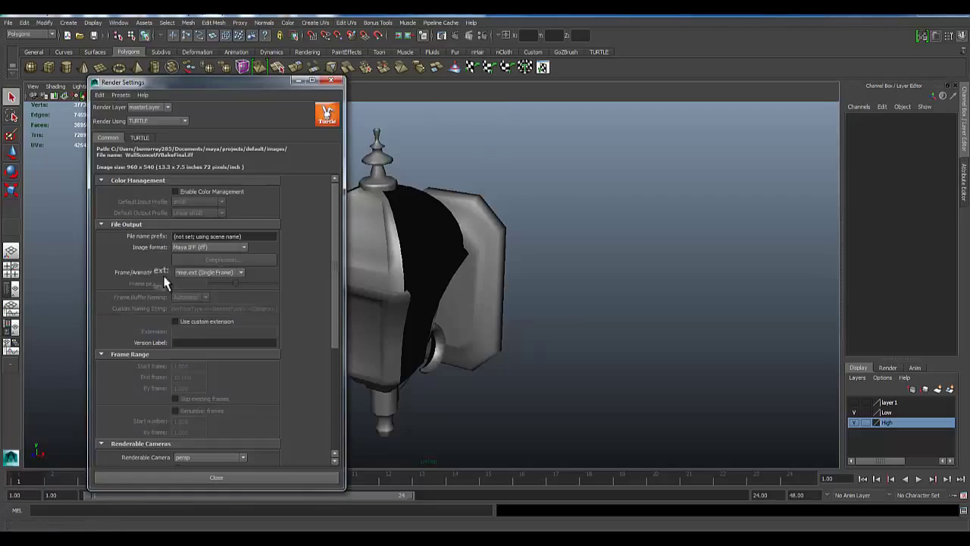
pyautogui.click(331, 80)
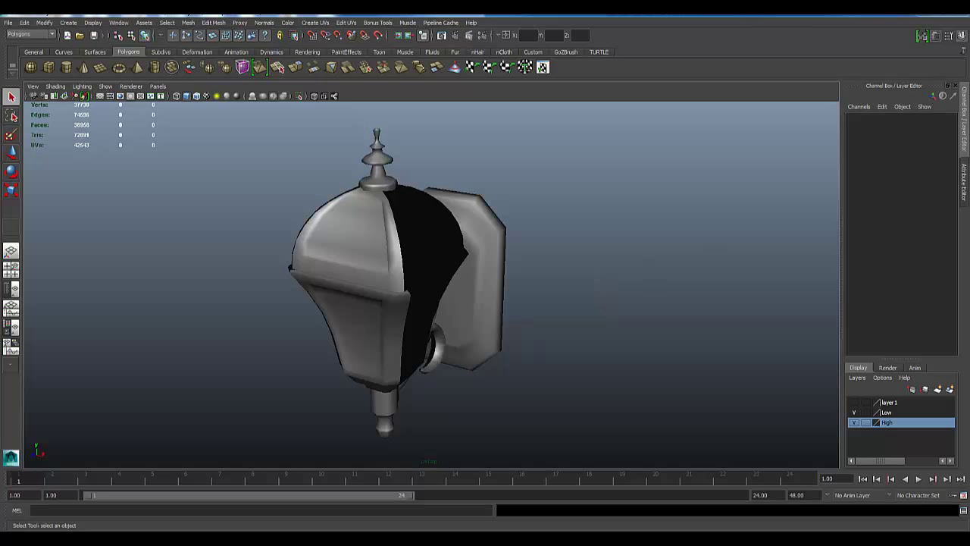
pyautogui.keyDown('alt'); pyautogui.moveTo(489, 268); pyautogui.dragTo(311, 282, button='middle'); pyautogui.keyUp('alt')
pyautogui.click(480, 34)
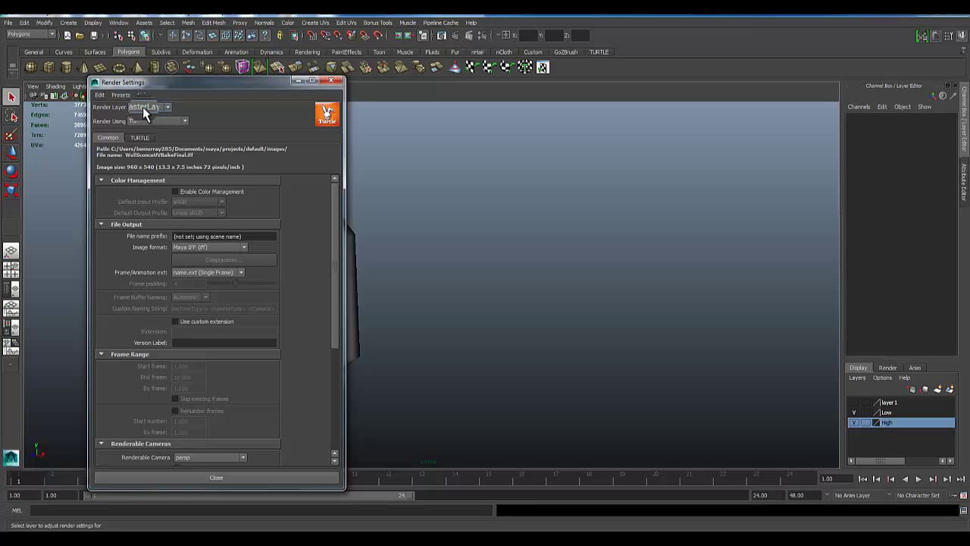
pyautogui.moveTo(186, 83); pyautogui.dragTo(644, 68)
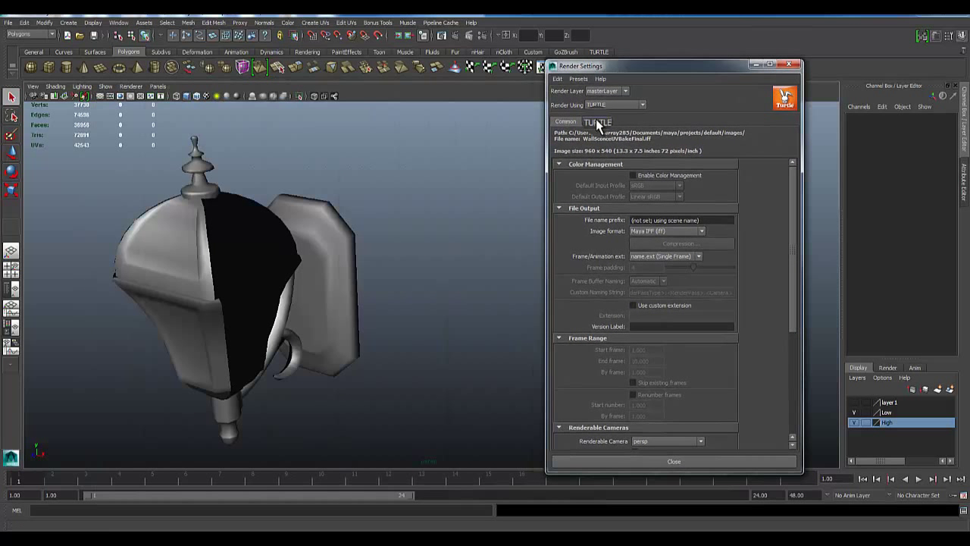
# Review the TURTLE render settings, including the Global Illumination, Options, Baking and Sampling pages
pyautogui.click(596, 121)
pyautogui.click(614, 146)
pyautogui.click(699, 147)
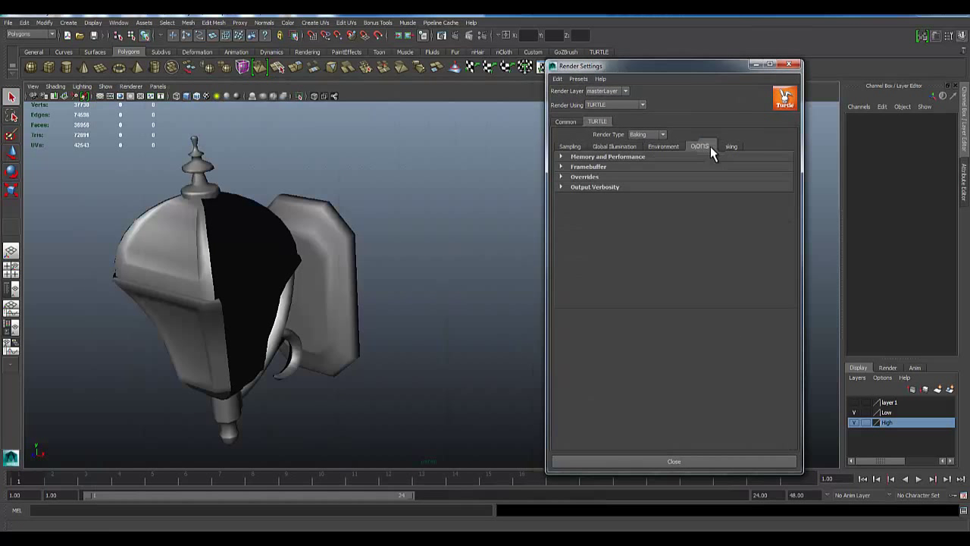
pyautogui.click(729, 148)
pyautogui.click(568, 146)
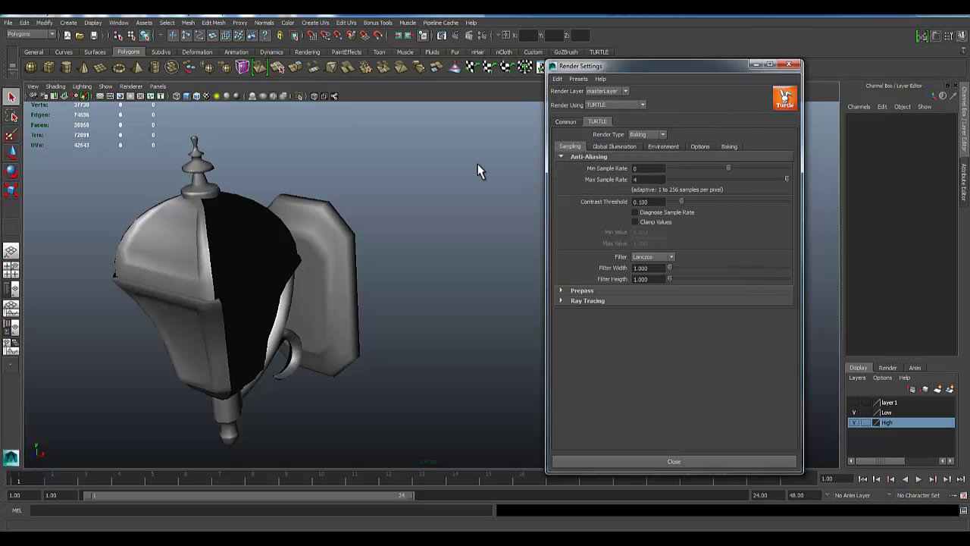
# Open TURTLE's Bake Layer Editor beside the render settings and enlarge it to show all surface lists and layer controls
pyautogui.moveTo(604, 68); pyautogui.dragTo(673, 59)
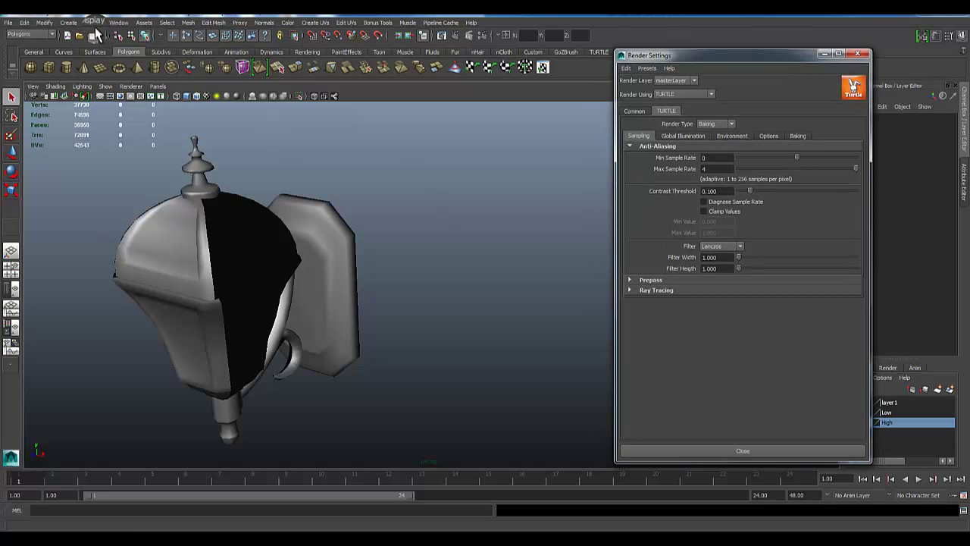
pyautogui.click(119, 22)
pyautogui.moveTo(133, 68)
pyautogui.moveTo(132, 48)
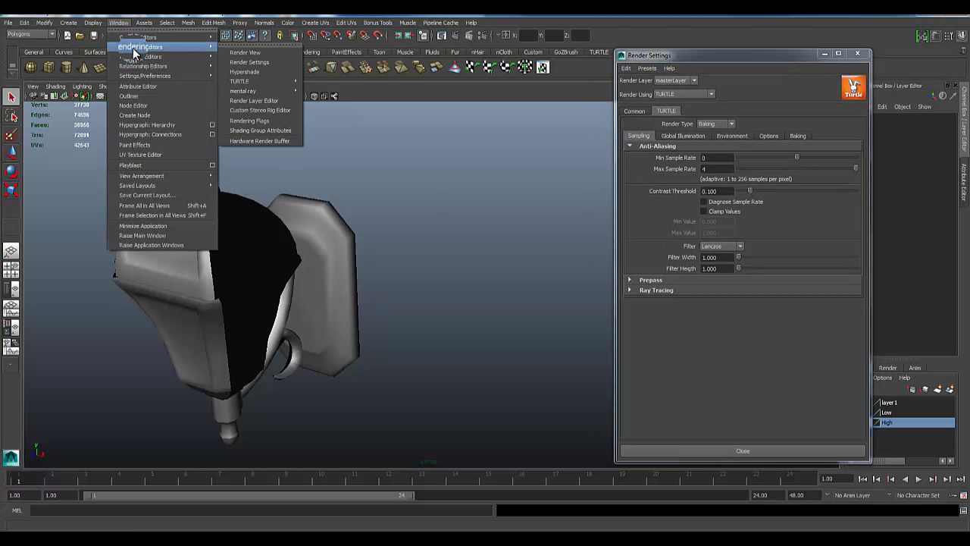
pyautogui.moveTo(251, 85)
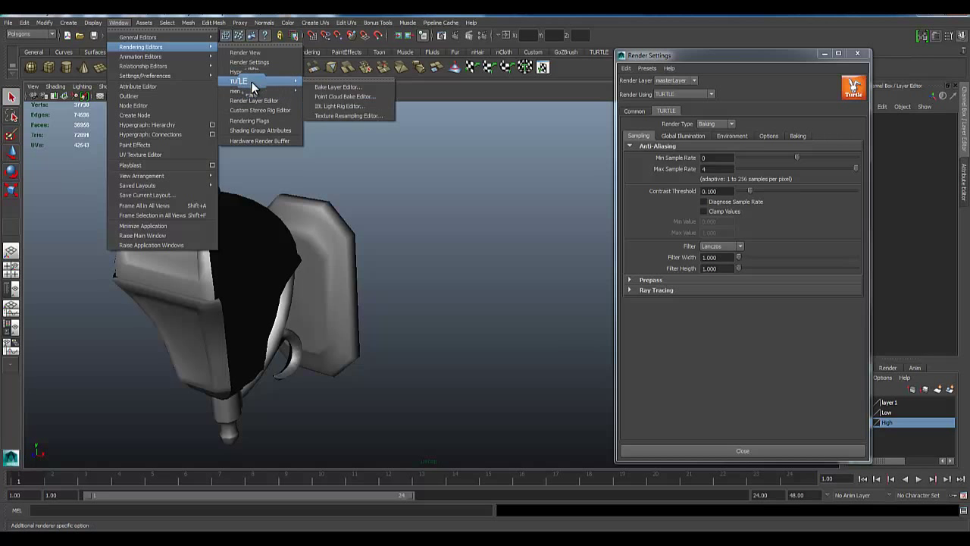
pyautogui.click(343, 88)
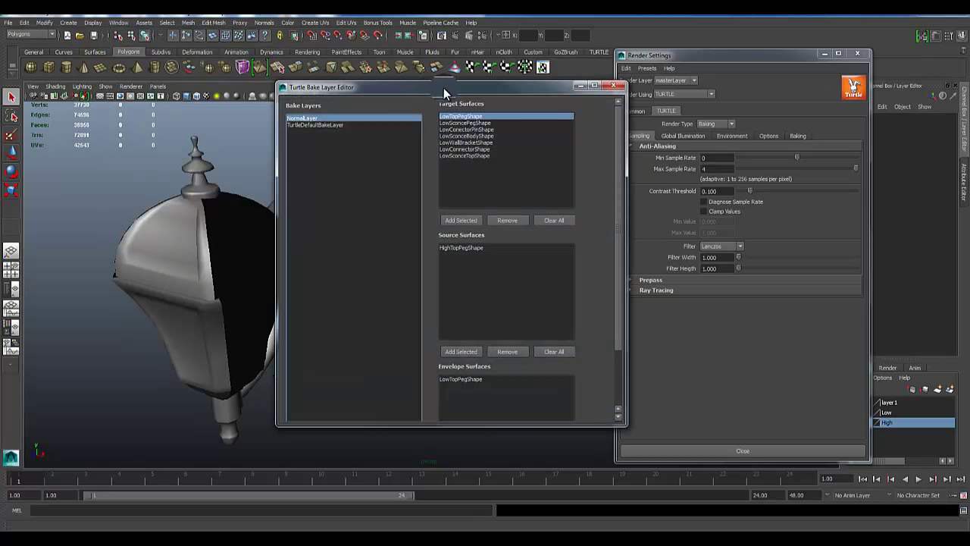
pyautogui.moveTo(443, 88); pyautogui.dragTo(365, 37)
pyautogui.moveTo(548, 373); pyautogui.dragTo(539, 453)
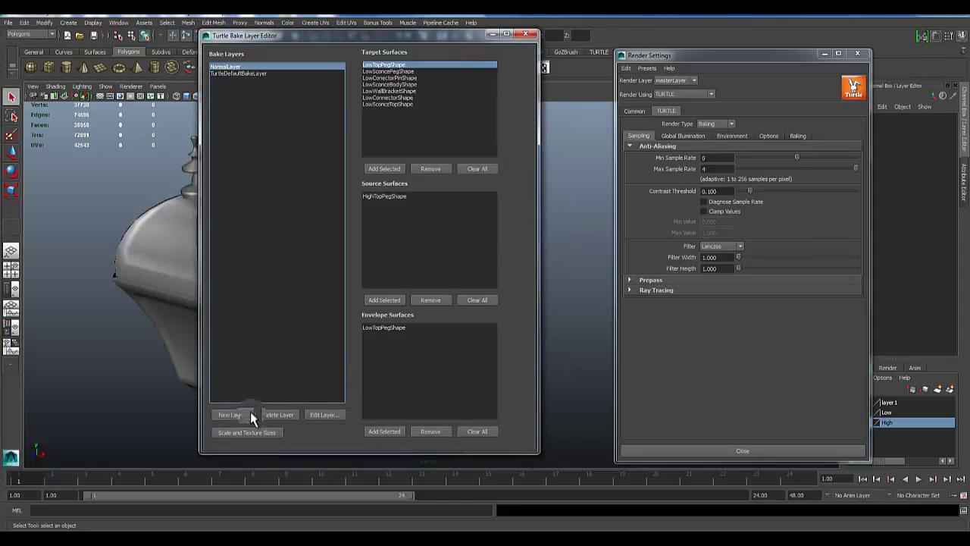
# Compare the surfaces assigned to TurtleDefaultBakeLayer and NormalLayer, leaving NormalLayer selected
pyautogui.click(220, 73)
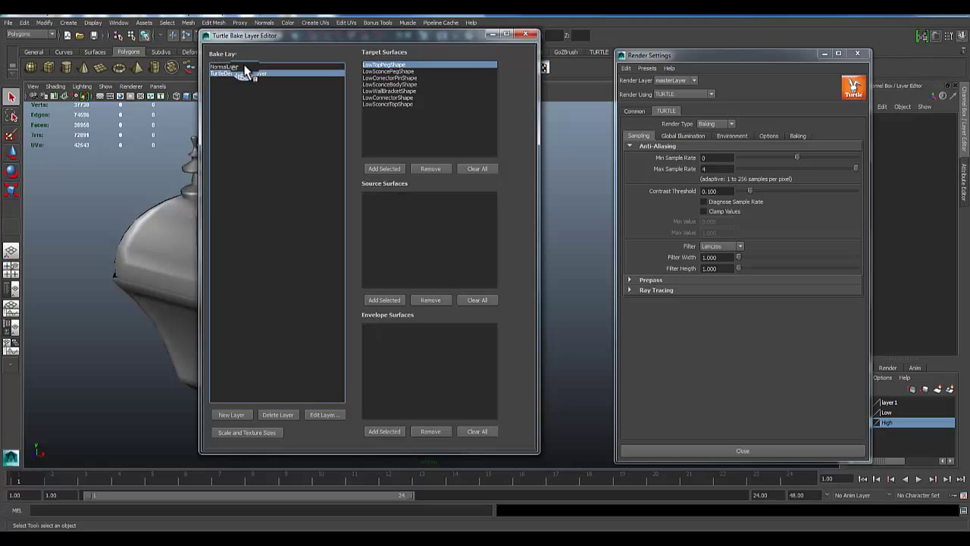
pyautogui.moveTo(242, 67)
pyautogui.mouseDown()
pyautogui.moveTo(229, 71)
pyautogui.moveTo(260, 79)
pyautogui.moveTo(238, 70)
pyautogui.moveTo(249, 75)
pyautogui.mouseUp()
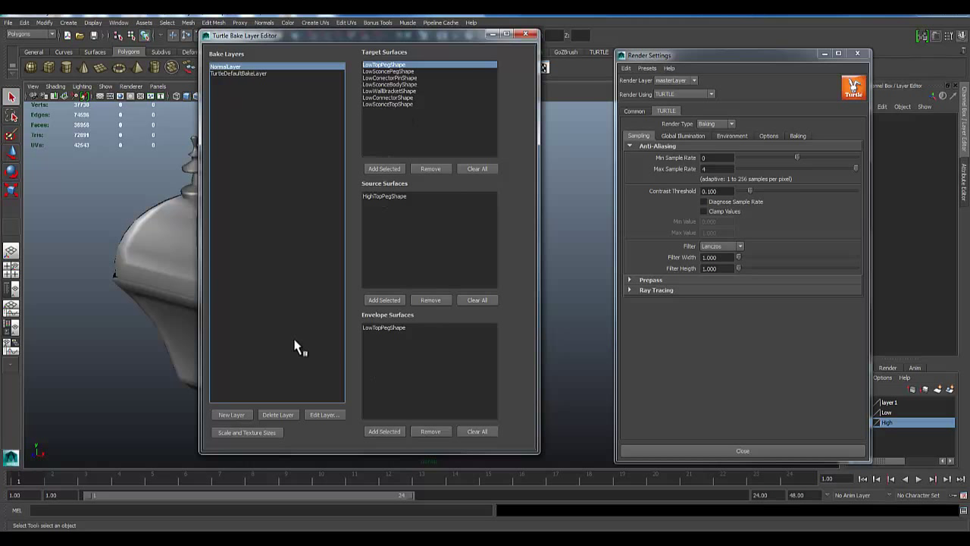
pyautogui.click(248, 73)
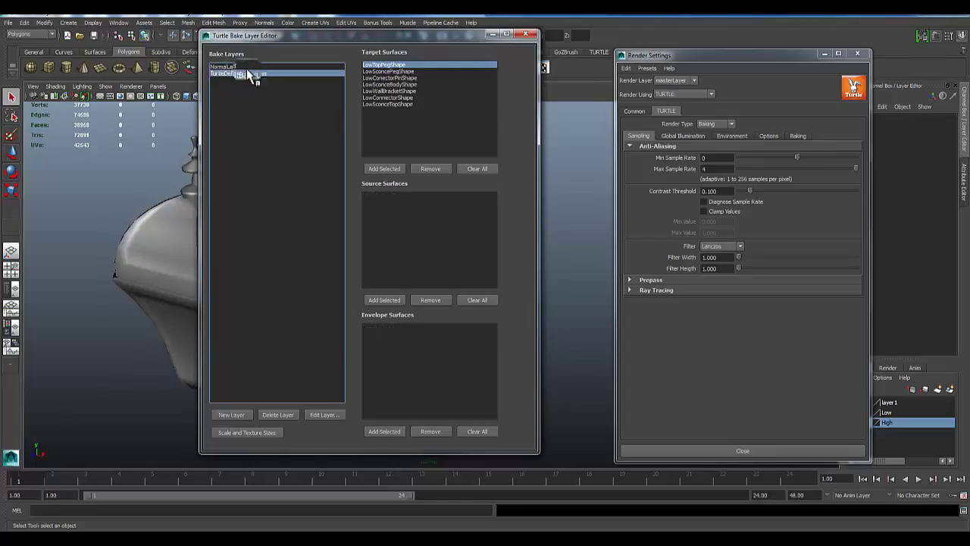
pyautogui.click(232, 67)
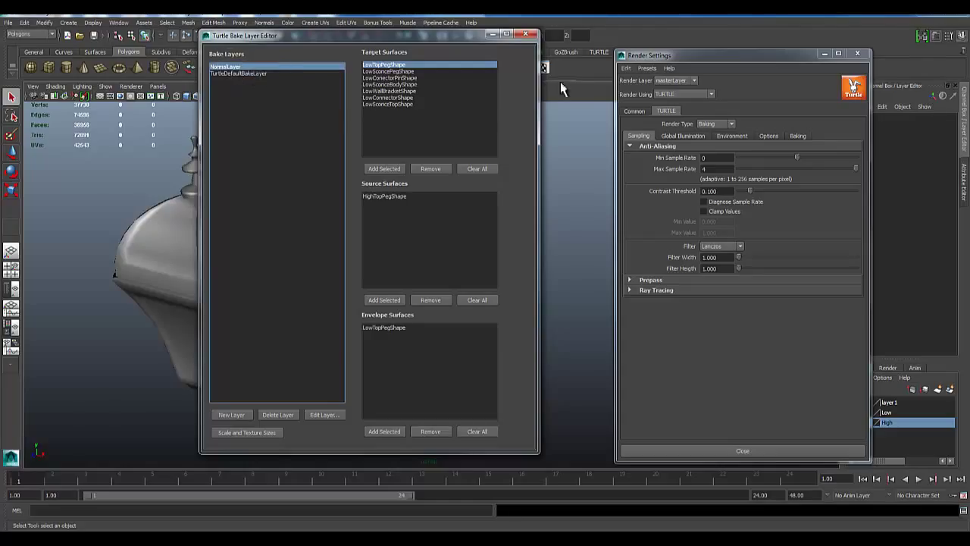
# Show TURTLE's Baking settings and inspect the target and source surfaces under Targets
pyautogui.click(797, 137)
pyautogui.click(630, 175)
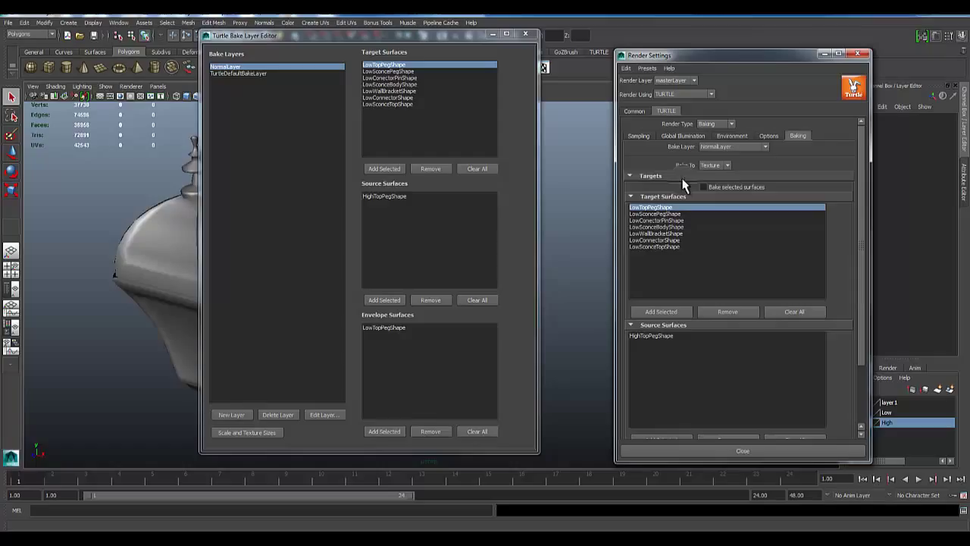
pyautogui.click(630, 176)
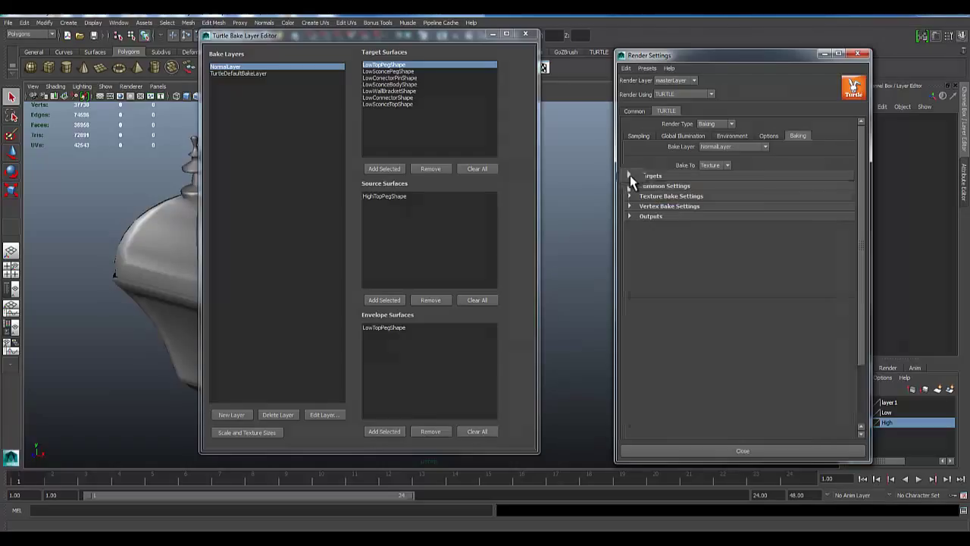
# Switch the bake layer in the Baking settings to TurtleDefaultBakeLayer and back to NormalLayer
pyautogui.click(712, 148)
pyautogui.click(713, 159)
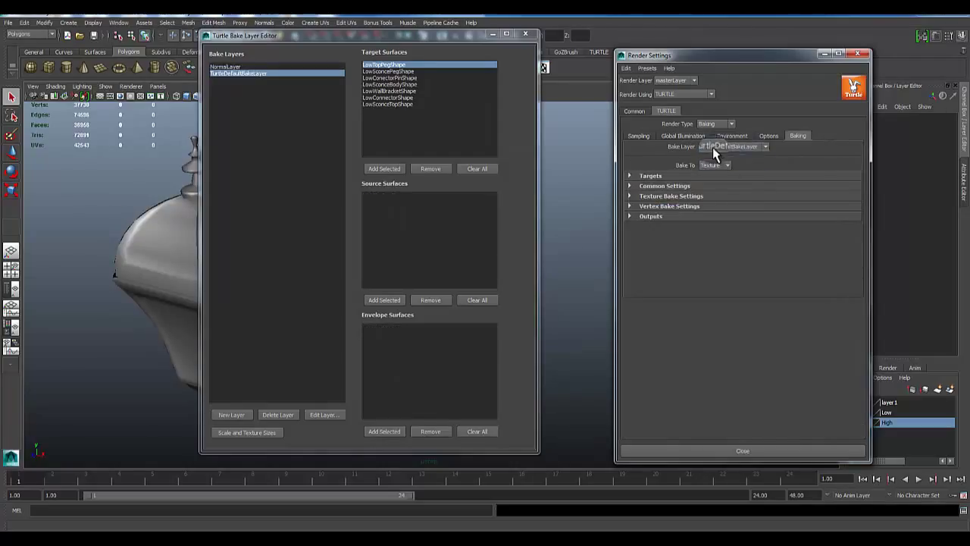
pyautogui.click(712, 147)
pyautogui.click(714, 154)
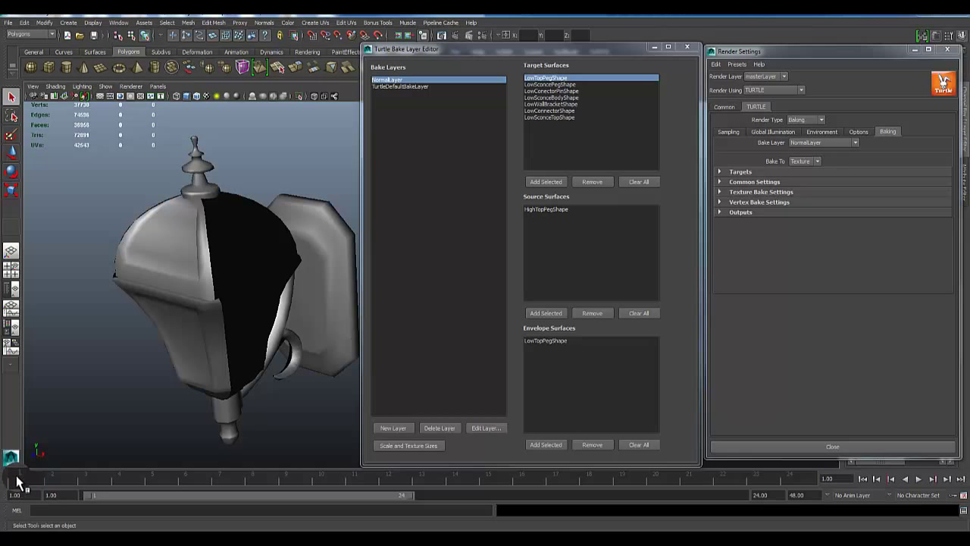
# Set the timeline to frame 5 so the sconce parts are spread apart, and frame the lower peg
pyautogui.moveTo(17, 480); pyautogui.dragTo(152, 479)
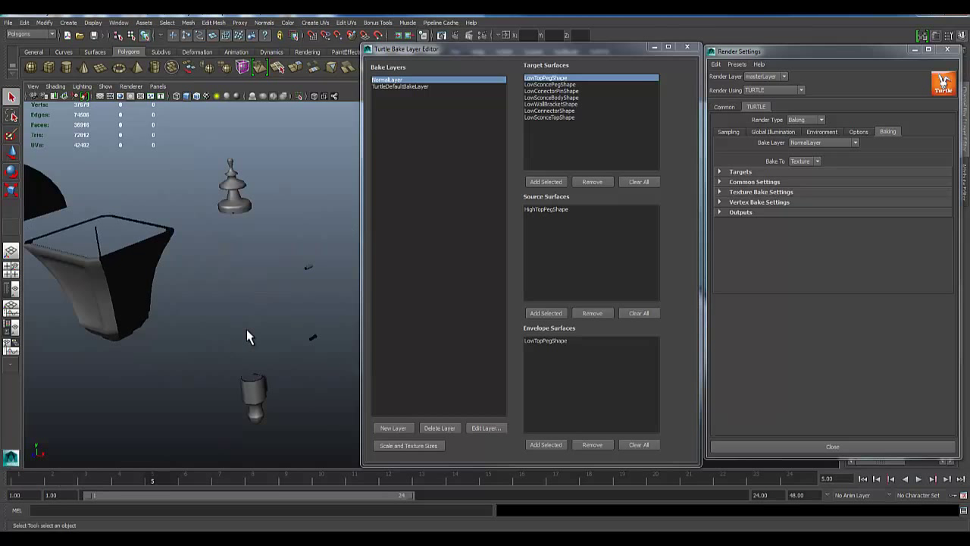
pyautogui.keyDown('alt'); pyautogui.moveTo(247, 333); pyautogui.dragTo(202, 271); pyautogui.keyUp('alt')
pyautogui.keyDown('alt'); pyautogui.moveTo(201, 270); pyautogui.dragTo(246, 240, button='middle'); pyautogui.keyUp('alt')
pyautogui.scroll(5, 232, 288)
pyautogui.keyDown('alt'); pyautogui.moveTo(230, 290); pyautogui.dragTo(186, 312); pyautogui.keyUp('alt')
pyautogui.keyDown('alt'); pyautogui.moveTo(187, 312); pyautogui.dragTo(282, 323, button='middle'); pyautogui.keyUp('alt')
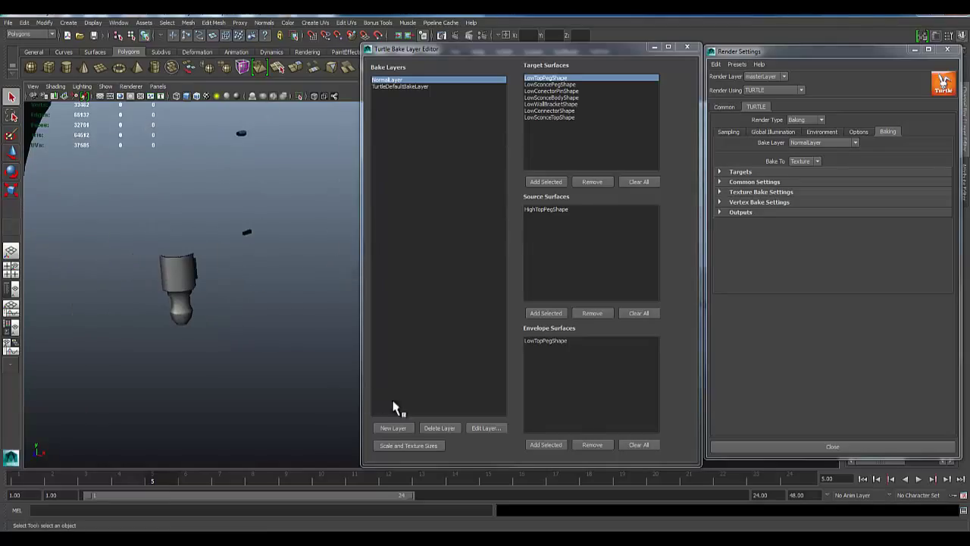
# Create a new bake layer, rename it Test, and keep it selected in the Bake Layers list
pyautogui.click(396, 429)
pyautogui.moveTo(388, 92); pyautogui.dragTo(610, 99)
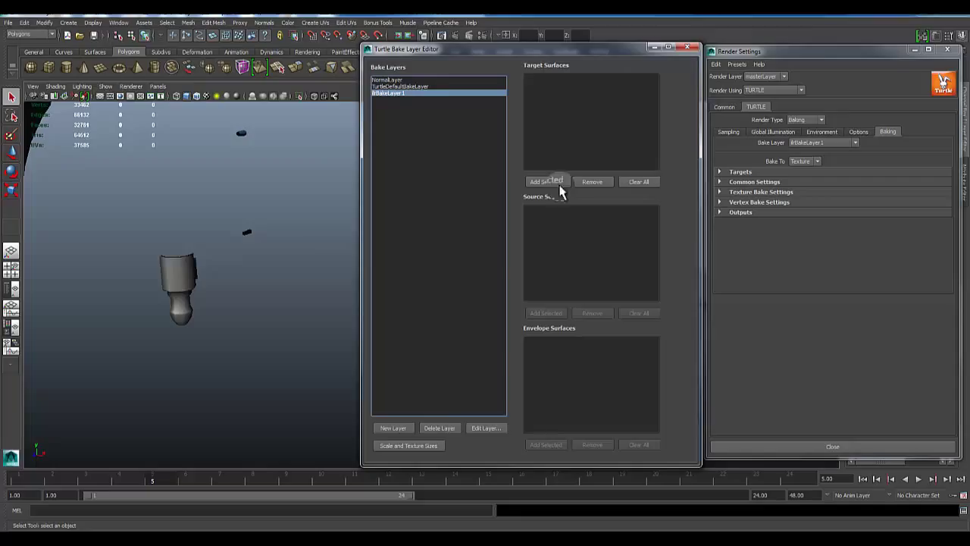
pyautogui.click(486, 427)
pyautogui.click(456, 206)
pyautogui.press('BackSpace')
pyautogui.press('BackSpace')
pyautogui.press('BackSpace')
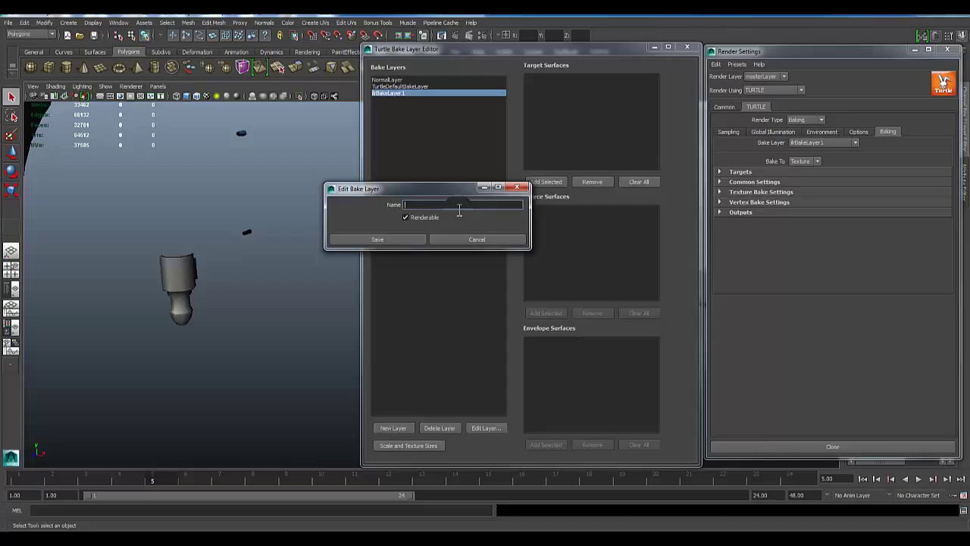
pyautogui.click(379, 241)
pyautogui.click(382, 81)
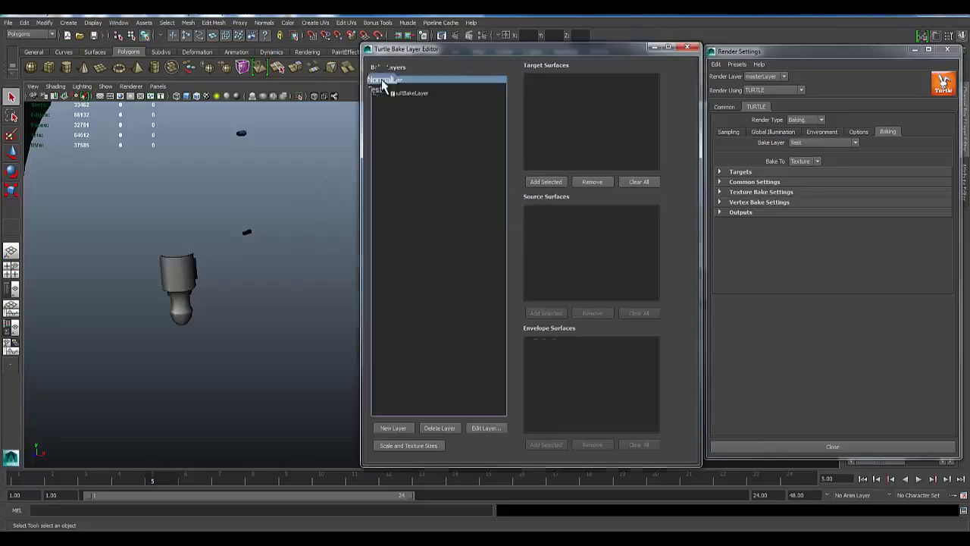
pyautogui.click(389, 87)
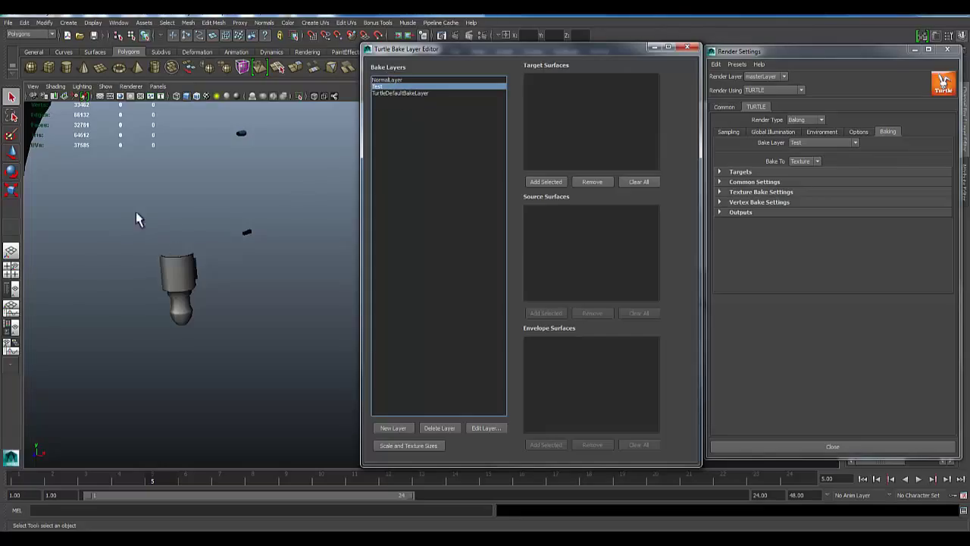
# Close the render settings and add the low-poly bottom peg, LowSconcePeg, to the Test layer's target surfaces
pyautogui.scroll(2, 187, 306)
pyautogui.keyDown('alt'); pyautogui.moveTo(188, 285); pyautogui.dragTo(266, 305, button='middle'); pyautogui.keyUp('alt')
pyautogui.scroll(2, 191, 302)
pyautogui.keyDown('alt'); pyautogui.moveTo(191, 307); pyautogui.dragTo(220, 297); pyautogui.keyUp('alt')
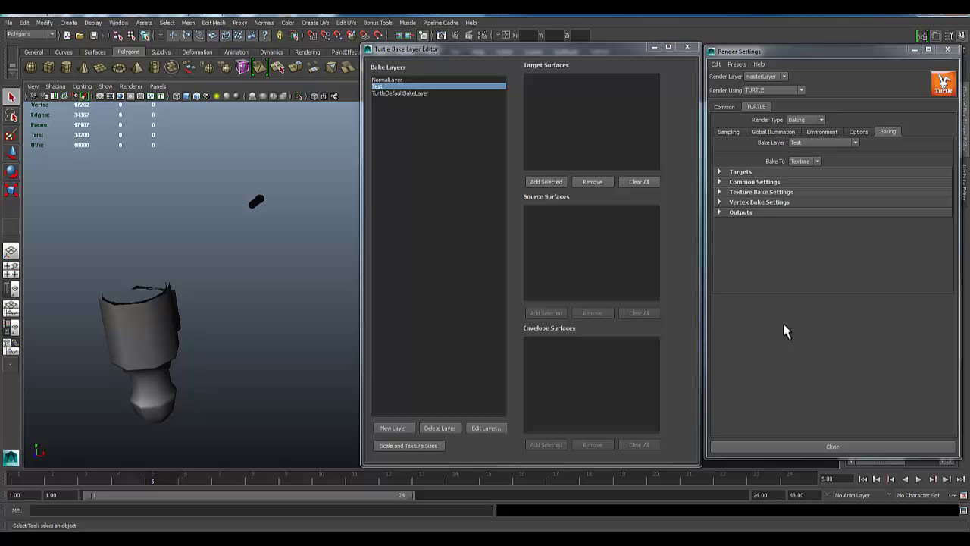
pyautogui.moveTo(830, 51); pyautogui.dragTo(807, 51)
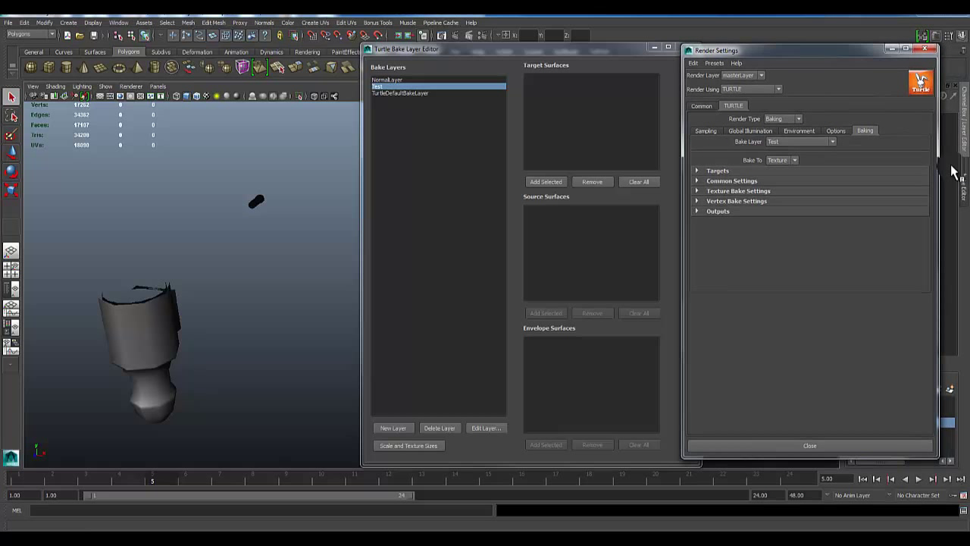
pyautogui.click(135, 325)
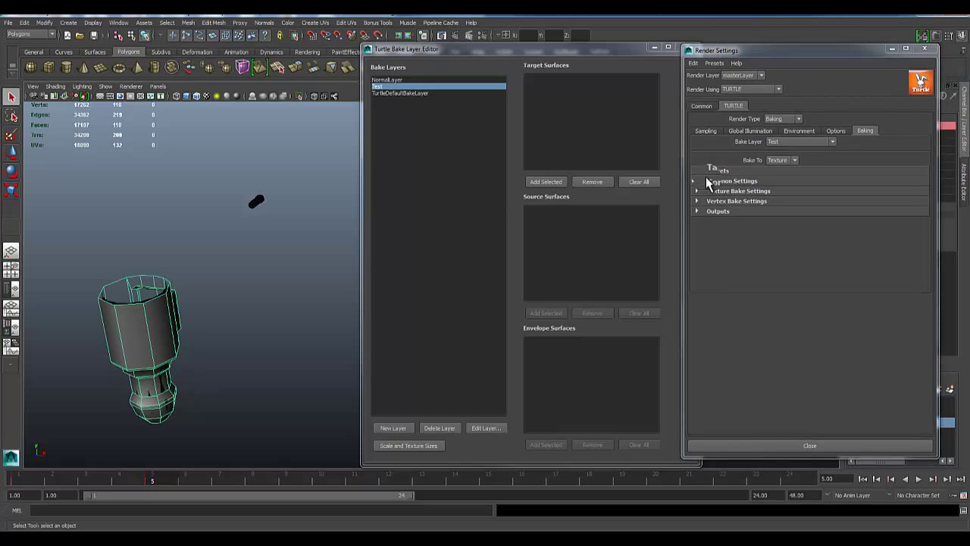
pyautogui.moveTo(777, 51); pyautogui.dragTo(424, 62)
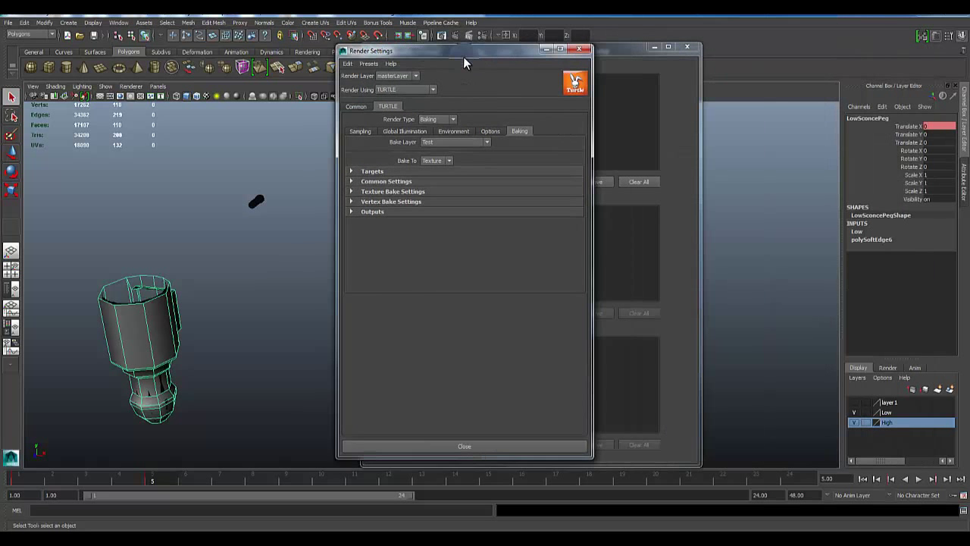
pyautogui.click(577, 59)
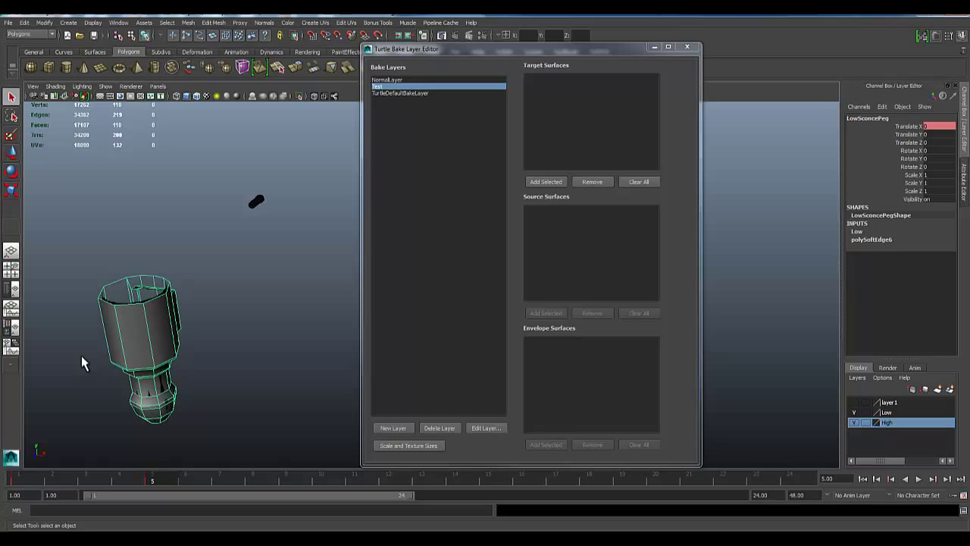
pyautogui.click(540, 186)
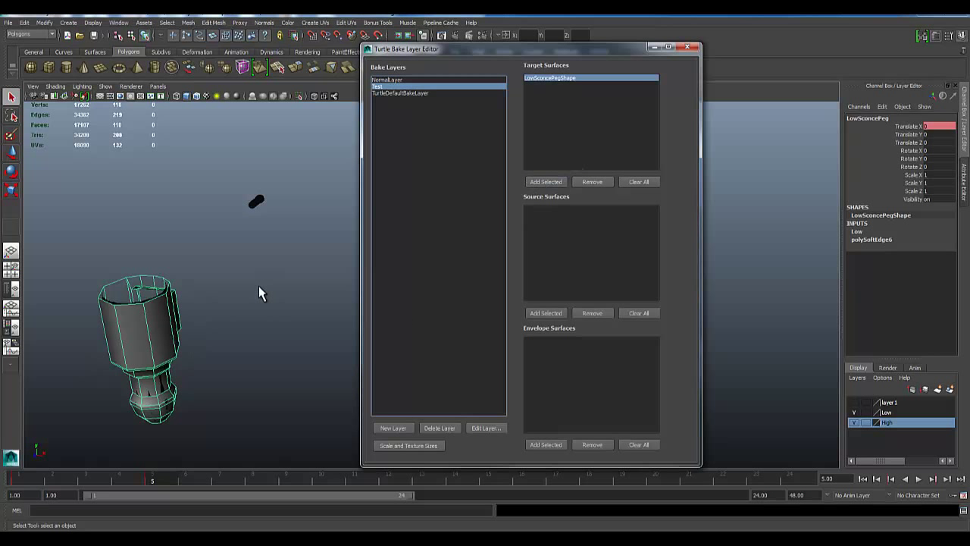
# Hide the High display layer and add the curved LowConnector piece to the Test layer's target surfaces
pyautogui.scroll(-5, 258, 286)
pyautogui.click(170, 304)
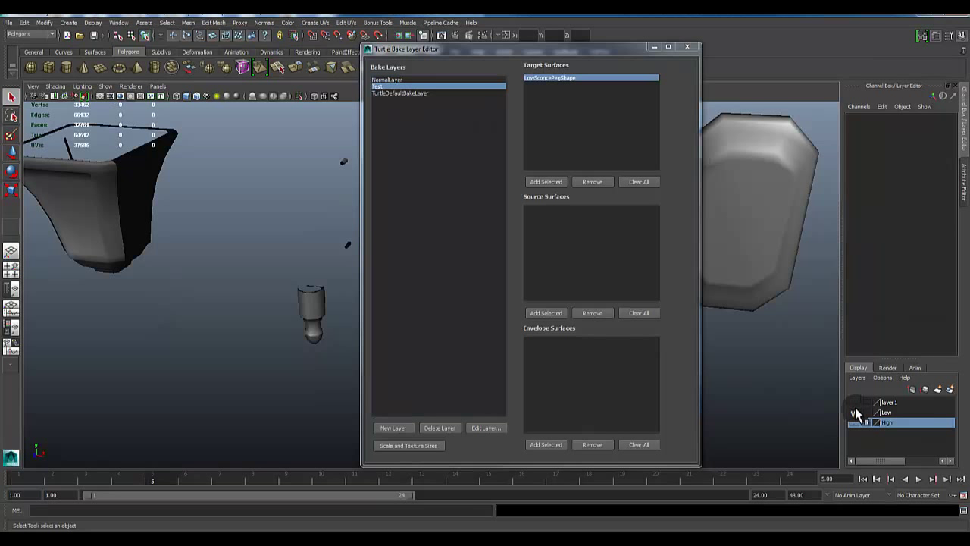
pyautogui.click(855, 422)
pyautogui.keyDown('alt'); pyautogui.moveTo(203, 305); pyautogui.dragTo(254, 300); pyautogui.keyUp('alt')
pyautogui.click(323, 266)
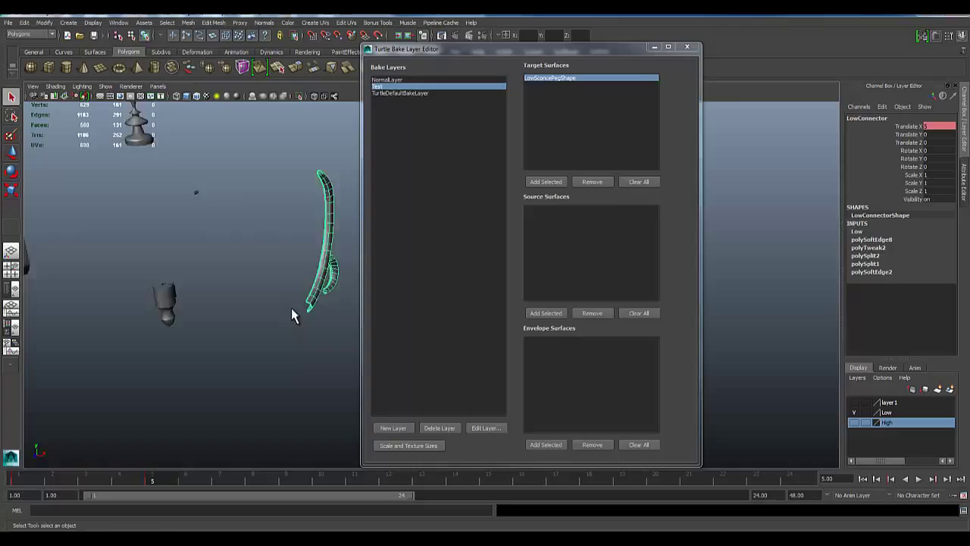
pyautogui.scroll(3, 291, 307)
pyautogui.moveTo(289, 306)
pyautogui.keyDown('alt'); pyautogui.mouseDown(button='middle')
pyautogui.moveTo(256, 297)
pyautogui.moveTo(210, 263)
pyautogui.moveTo(280, 303)
pyautogui.mouseUp(button='middle'); pyautogui.keyUp('alt')
pyautogui.keyDown('alt'); pyautogui.moveTo(280, 303); pyautogui.dragTo(188, 281); pyautogui.keyUp('alt')
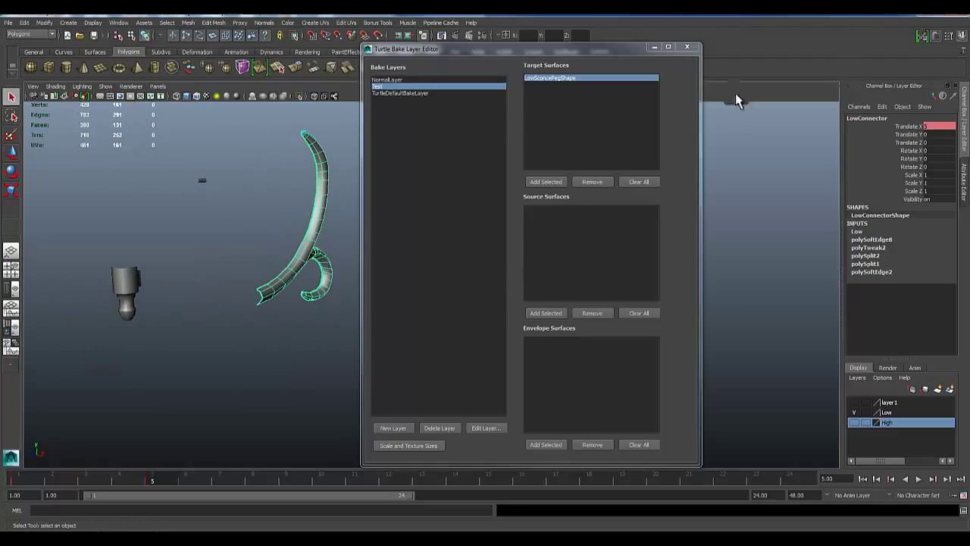
pyautogui.click(544, 181)
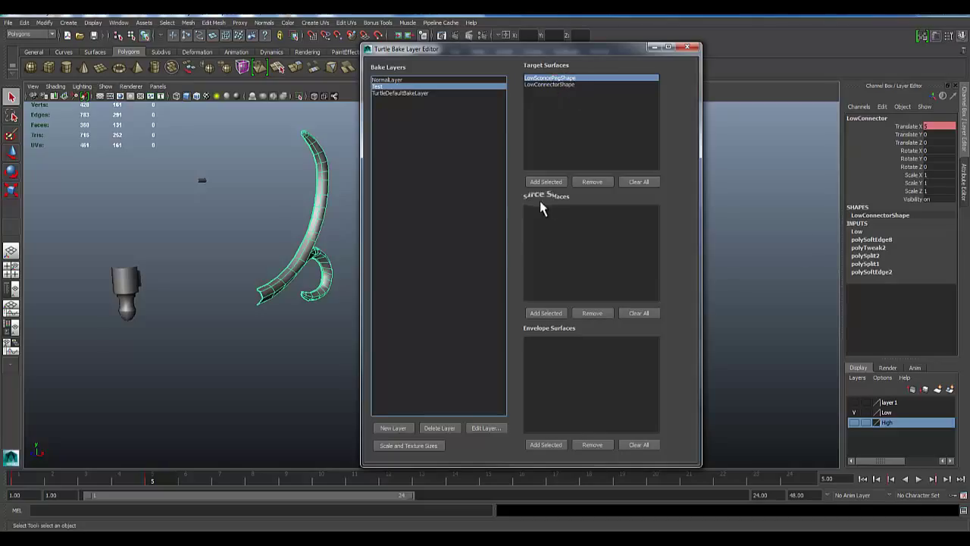
# Display the High layer instead of Low and assign HighBottomPeg as the source surface for the LowSconcePegShape target
pyautogui.click(549, 87)
pyautogui.moveTo(551, 93); pyautogui.dragTo(547, 85)
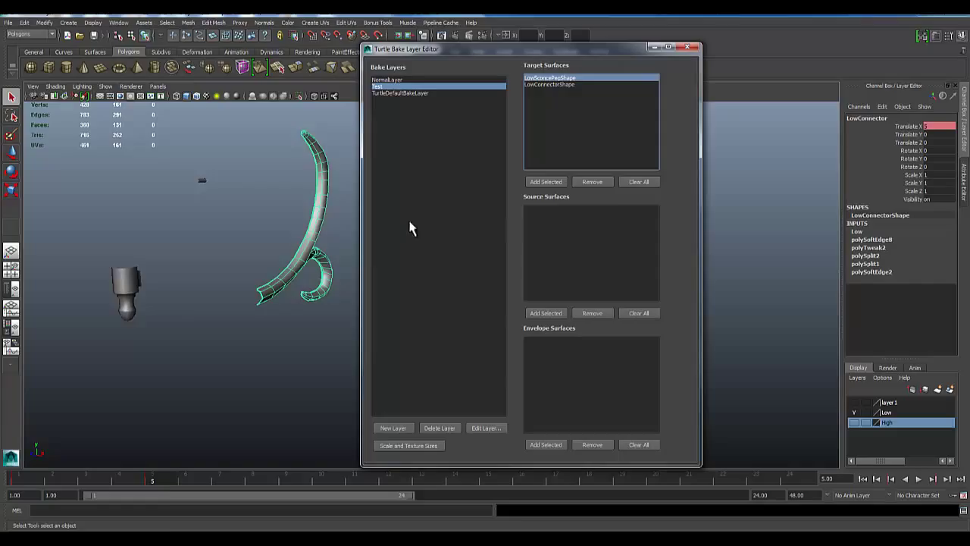
pyautogui.scroll(3, 170, 290)
pyautogui.keyDown('alt'); pyautogui.moveTo(175, 337); pyautogui.dragTo(227, 348); pyautogui.keyUp('alt')
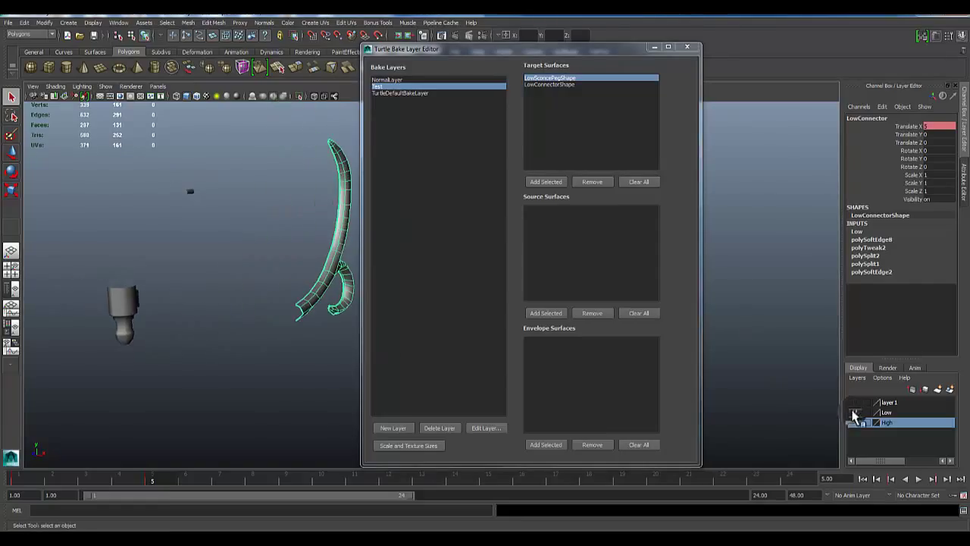
pyautogui.click(854, 411)
pyautogui.click(854, 422)
pyautogui.click(318, 287)
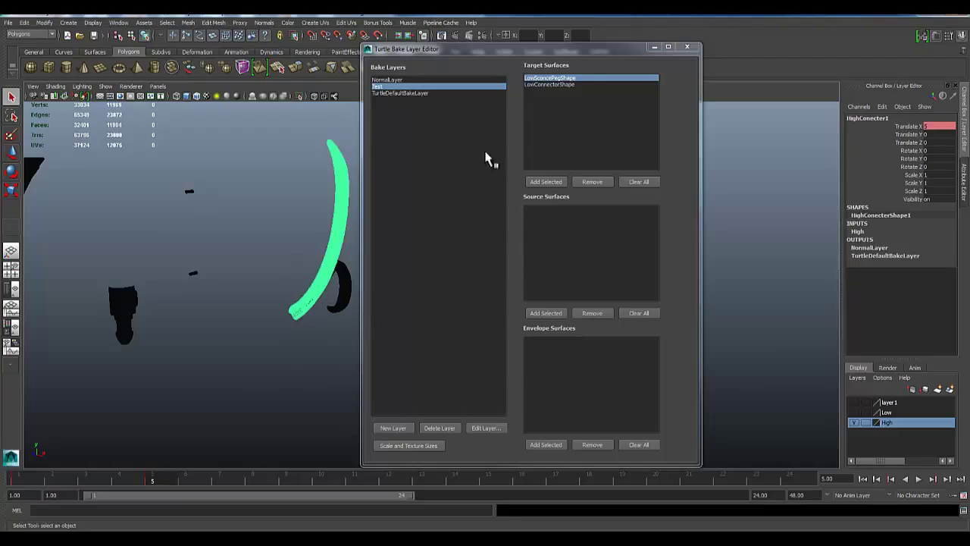
pyautogui.click(129, 307)
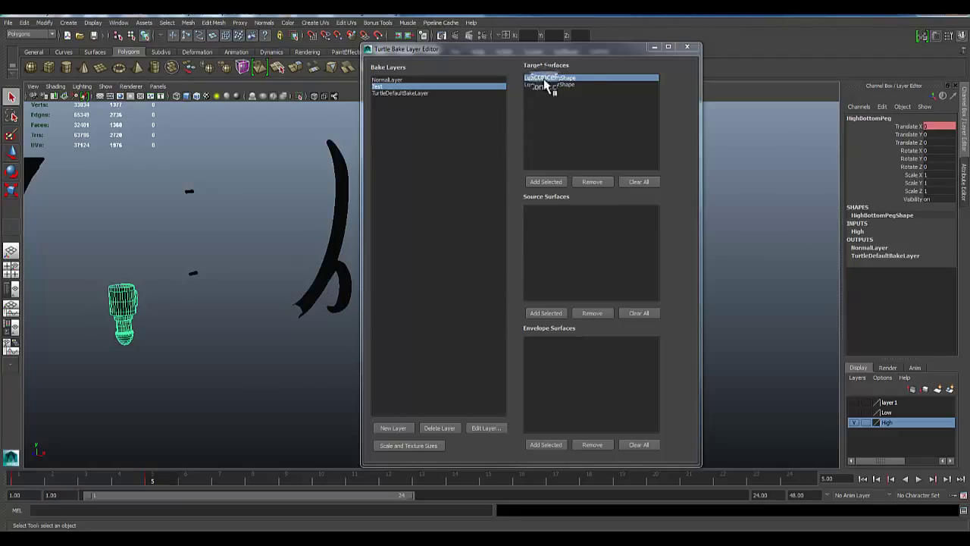
pyautogui.click(543, 313)
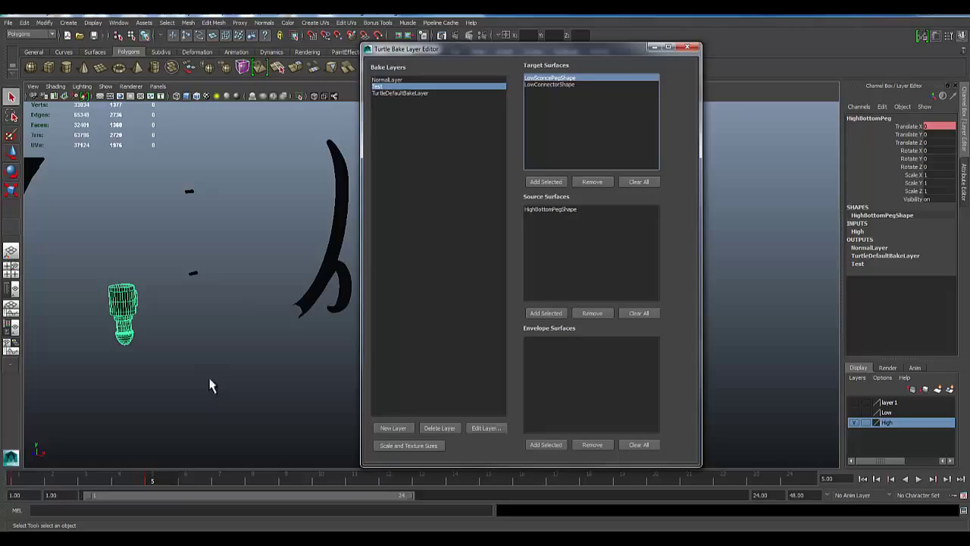
# Select the LowConnectorShape target, show the Low layer together with High, and inspect the overlapping sconce top and body pieces
pyautogui.click(554, 85)
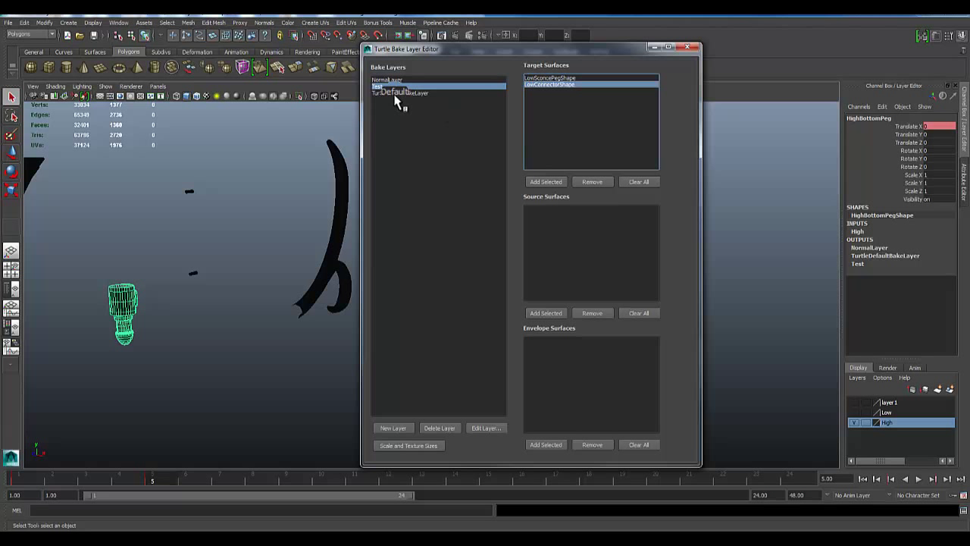
pyautogui.moveTo(637, 80); pyautogui.dragTo(558, 94)
pyautogui.keyDown('alt'); pyautogui.moveTo(123, 245); pyautogui.dragTo(290, 304, button='middle'); pyautogui.keyUp('alt')
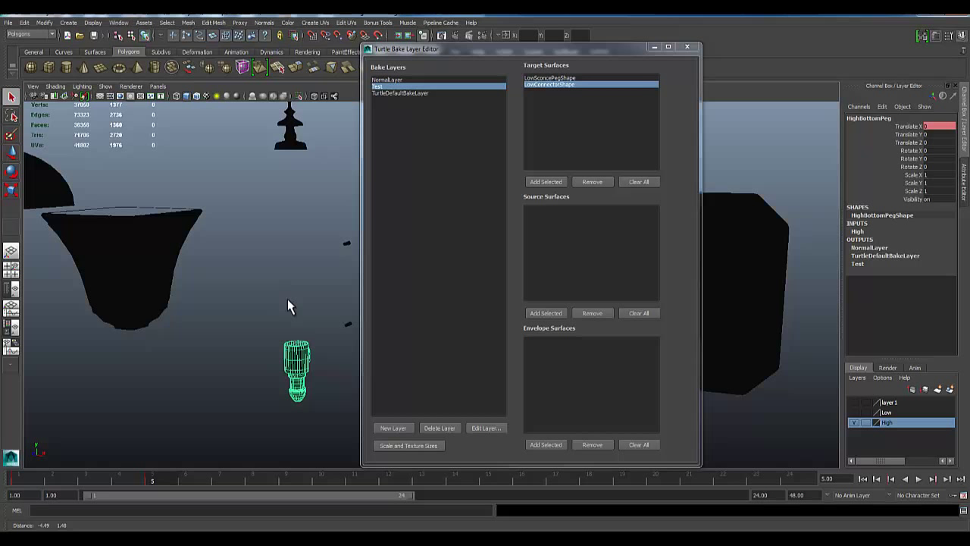
pyautogui.click(132, 275)
pyautogui.keyDown('alt'); pyautogui.moveTo(83, 278); pyautogui.dragTo(256, 326, button='middle'); pyautogui.keyUp('alt')
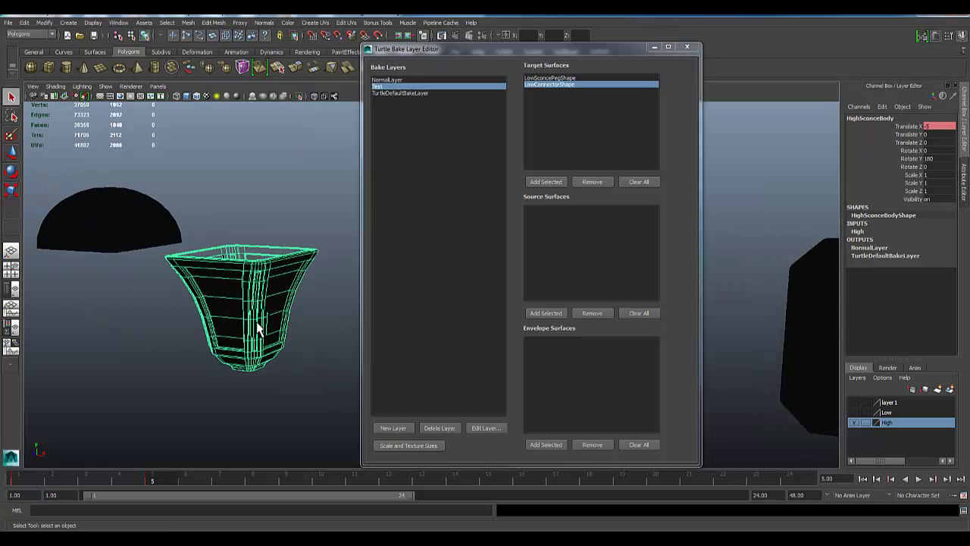
pyautogui.click(854, 413)
pyautogui.click(86, 237)
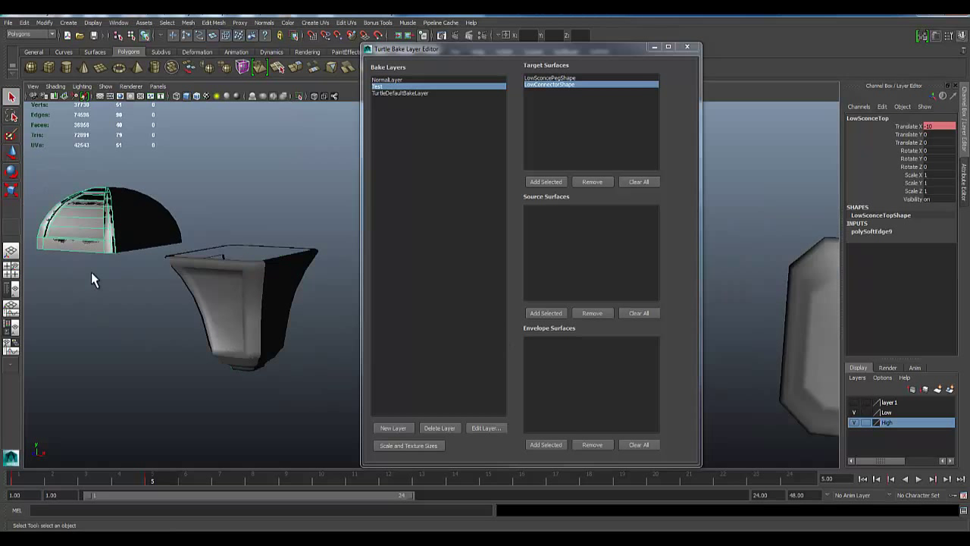
pyautogui.keyDown('alt'); pyautogui.moveTo(92, 274); pyautogui.dragTo(94, 336); pyautogui.keyUp('alt')
pyautogui.click(93, 336)
pyautogui.keyDown('alt'); pyautogui.moveTo(149, 301); pyautogui.dragTo(189, 292); pyautogui.keyUp('alt')
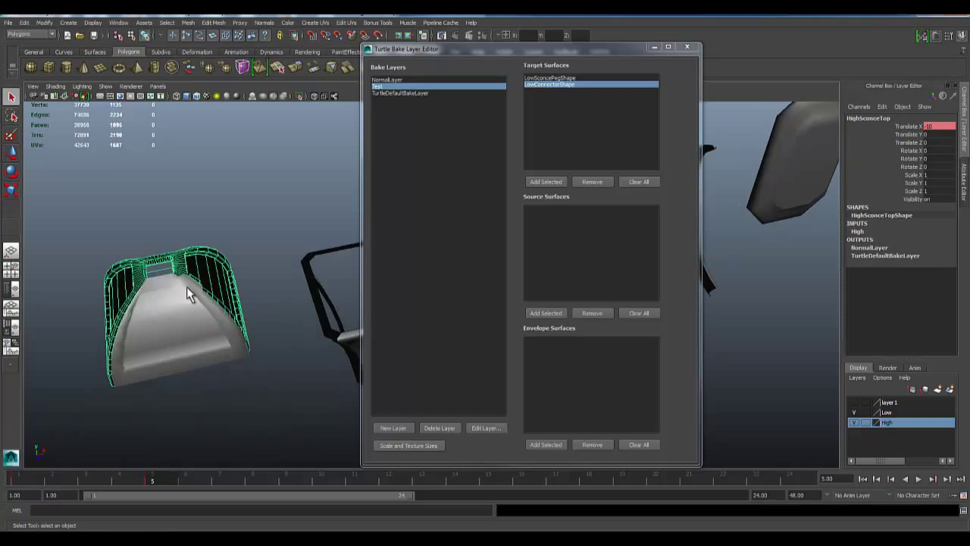
pyautogui.scroll(-4, 182, 354)
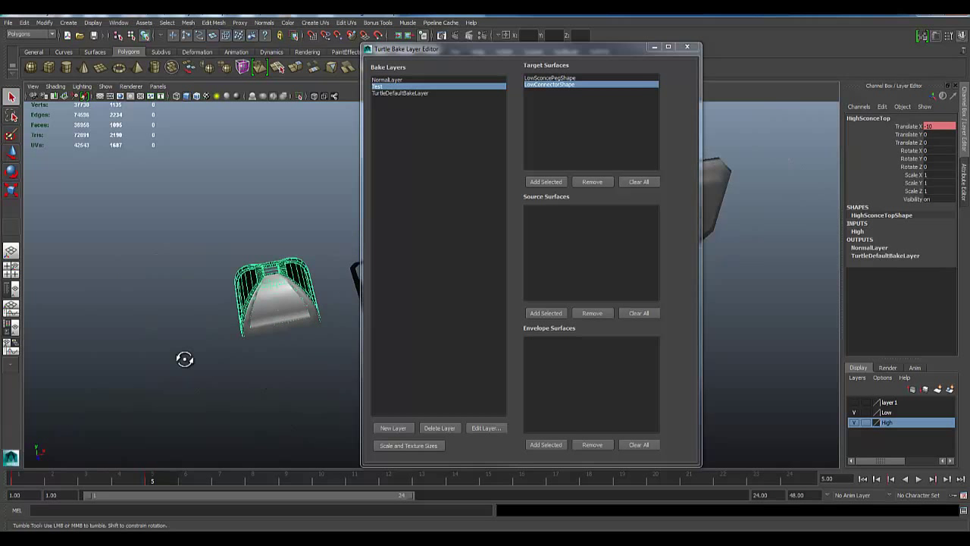
pyautogui.keyDown('alt'); pyautogui.moveTo(184, 360); pyautogui.dragTo(248, 308); pyautogui.keyUp('alt')
pyautogui.keyDown('alt'); pyautogui.moveTo(200, 317); pyautogui.dragTo(176, 318, button='middle'); pyautogui.keyUp('alt')
pyautogui.keyDown('alt'); pyautogui.moveTo(176, 318); pyautogui.dragTo(257, 274); pyautogui.keyUp('alt')
pyautogui.click(257, 275)
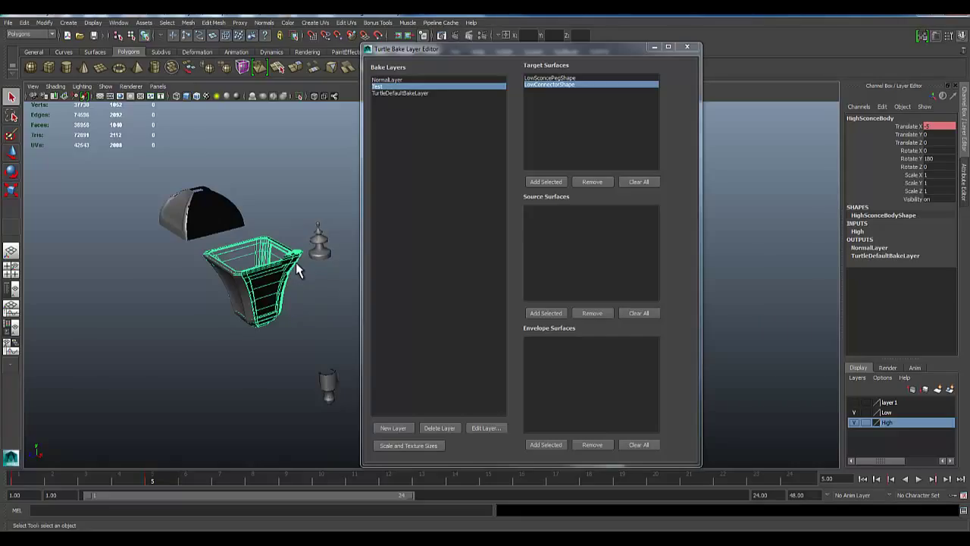
# Assign the high-poly connector, HighConecter1, as the source surface for the LowConnectorShape target
pyautogui.keyDown('alt'); pyautogui.moveTo(217, 336); pyautogui.dragTo(284, 372); pyautogui.keyUp('alt')
pyautogui.keyDown('alt'); pyautogui.moveTo(284, 372); pyautogui.dragTo(157, 297, button='middle'); pyautogui.keyUp('alt')
pyautogui.scroll(3, 212, 350)
pyautogui.keyDown('alt'); pyautogui.moveTo(213, 350); pyautogui.dragTo(246, 345); pyautogui.keyUp('alt')
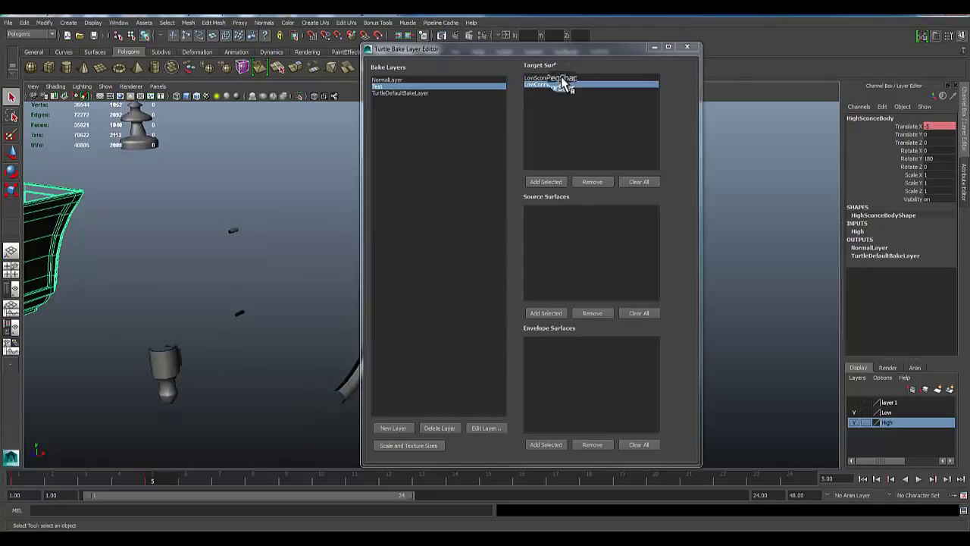
pyautogui.keyDown('alt'); pyautogui.moveTo(234, 364); pyautogui.dragTo(195, 328, button='middle'); pyautogui.keyUp('alt')
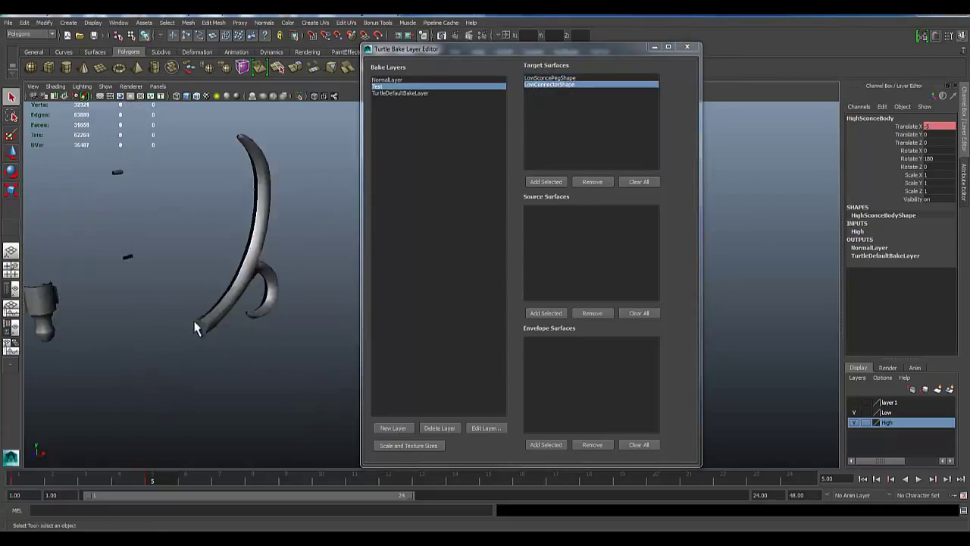
pyautogui.keyDown('alt'); pyautogui.moveTo(195, 328); pyautogui.dragTo(316, 288); pyautogui.keyUp('alt')
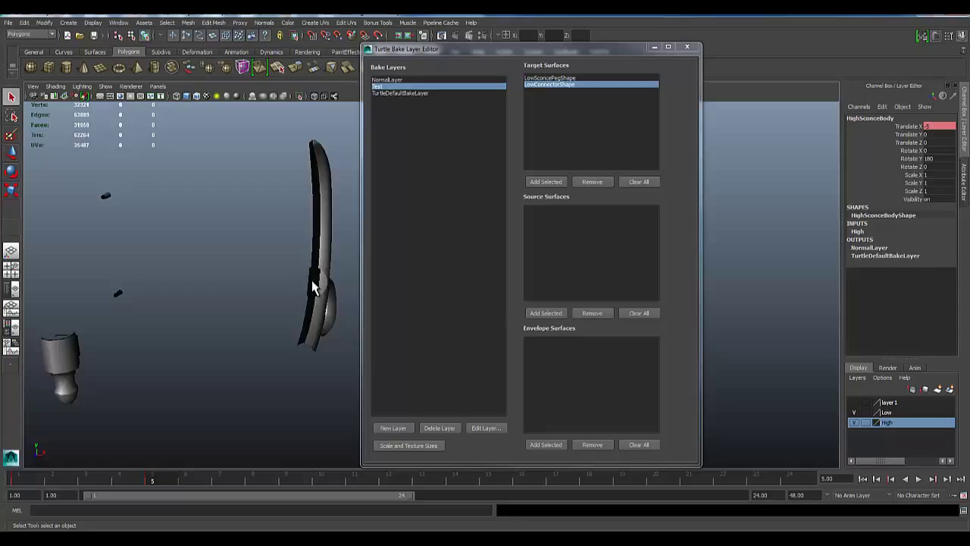
pyautogui.click(316, 288)
pyautogui.click(550, 310)
pyautogui.moveTo(535, 209); pyautogui.dragTo(572, 222)
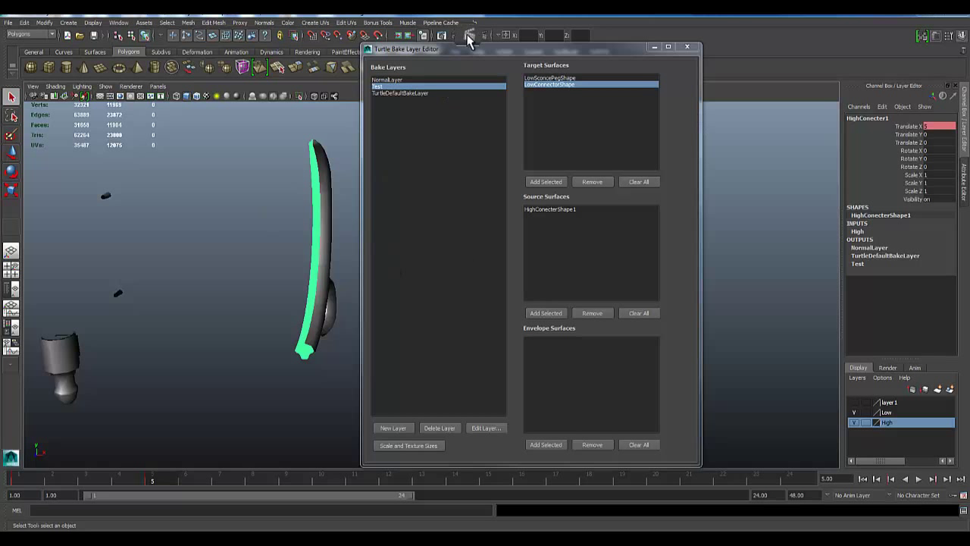
# Move the Turtle Bake Layer Editor aside, narrow it, and close it to clear the viewport
pyautogui.moveTo(479, 50); pyautogui.dragTo(138, 47)
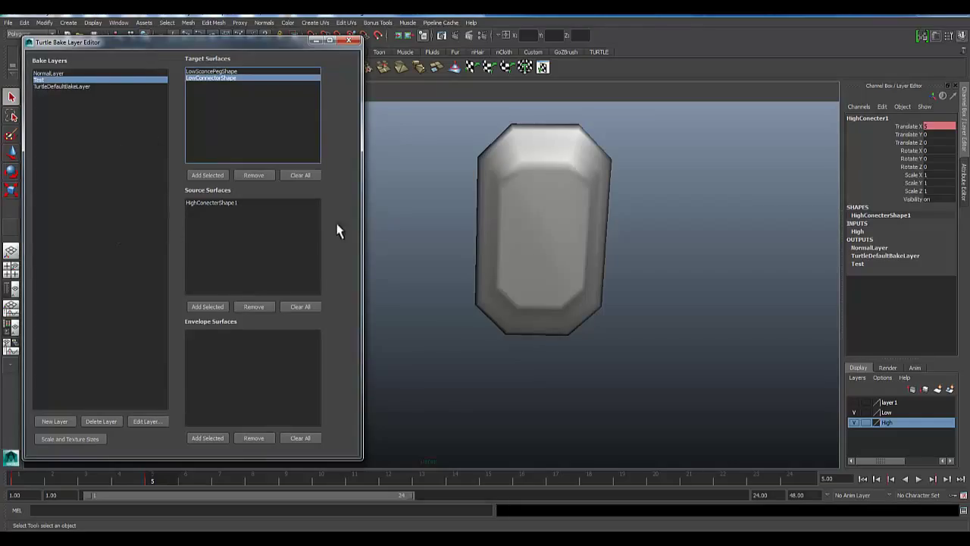
pyautogui.moveTo(362, 224); pyautogui.dragTo(326, 232)
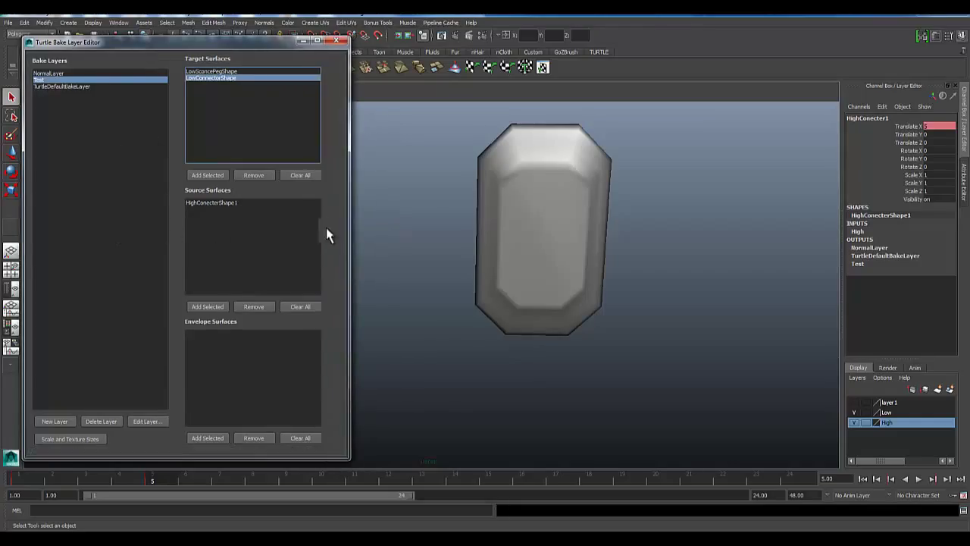
pyautogui.click(339, 43)
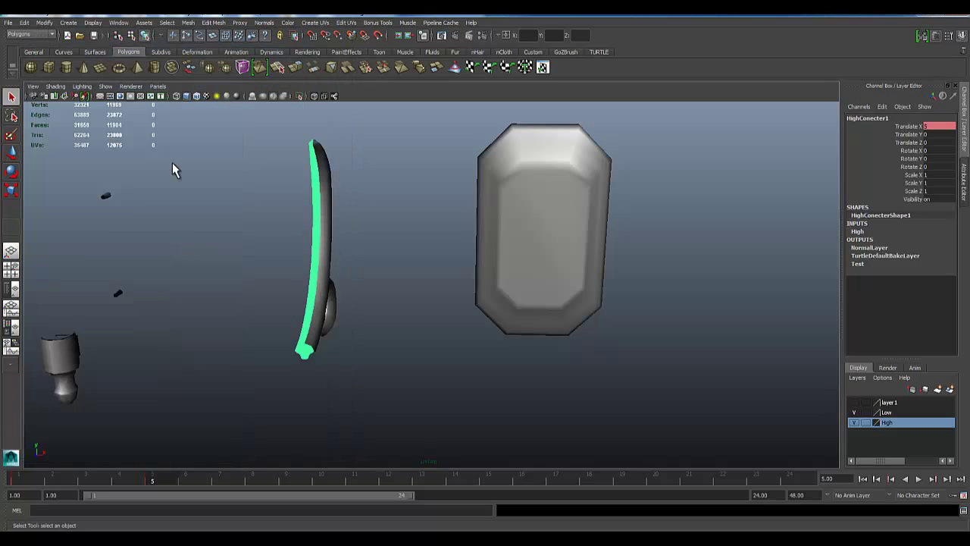
# Open the TURTLE render settings and check the source surface paired with each target surface in the Test bake layer
pyautogui.click(486, 36)
pyautogui.moveTo(386, 57); pyautogui.dragTo(132, 59)
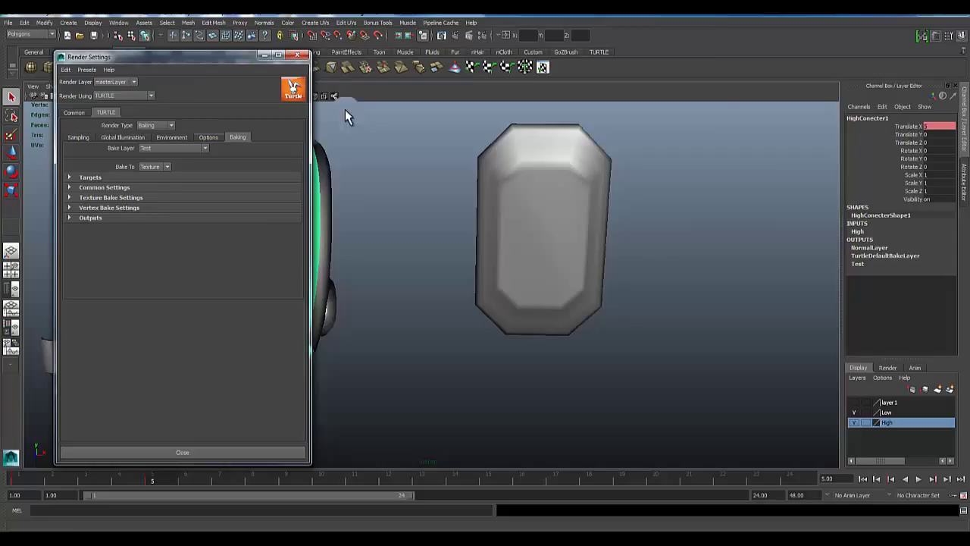
pyautogui.keyDown('alt'); pyautogui.moveTo(423, 179); pyautogui.dragTo(610, 177, button='middle'); pyautogui.keyUp('alt')
pyautogui.click(68, 178)
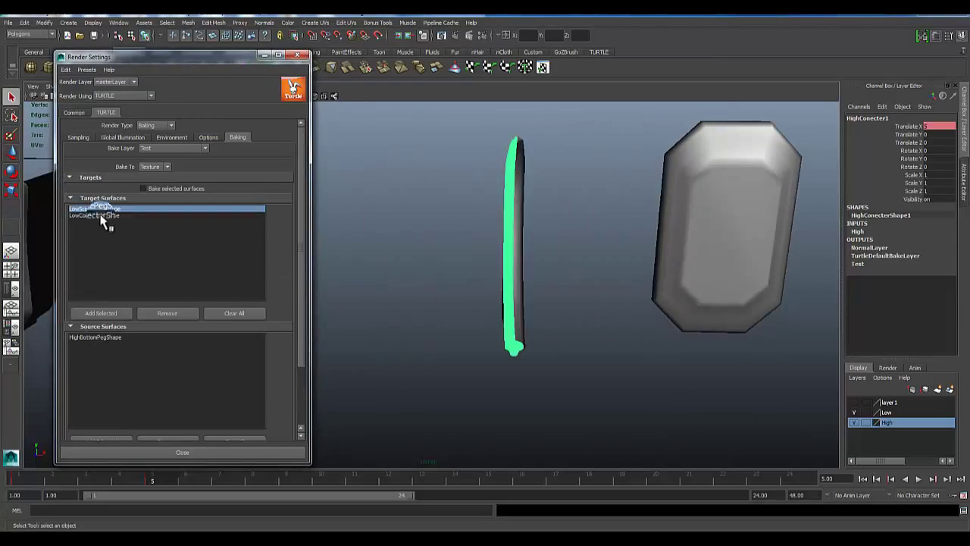
pyautogui.click(99, 215)
pyautogui.scroll(-1, 113, 336)
pyautogui.click(90, 179)
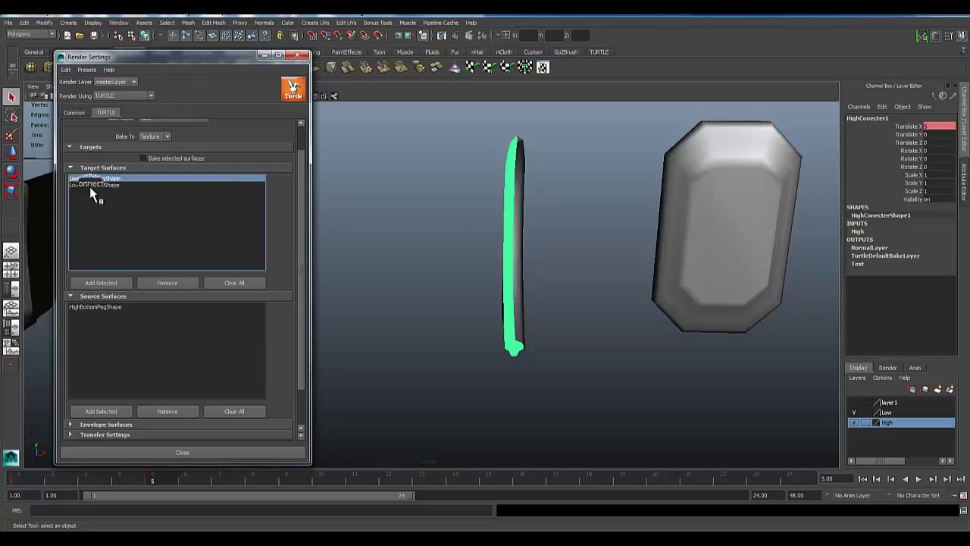
pyautogui.click(89, 185)
pyautogui.moveTo(83, 199); pyautogui.dragTo(84, 198, button='middle')
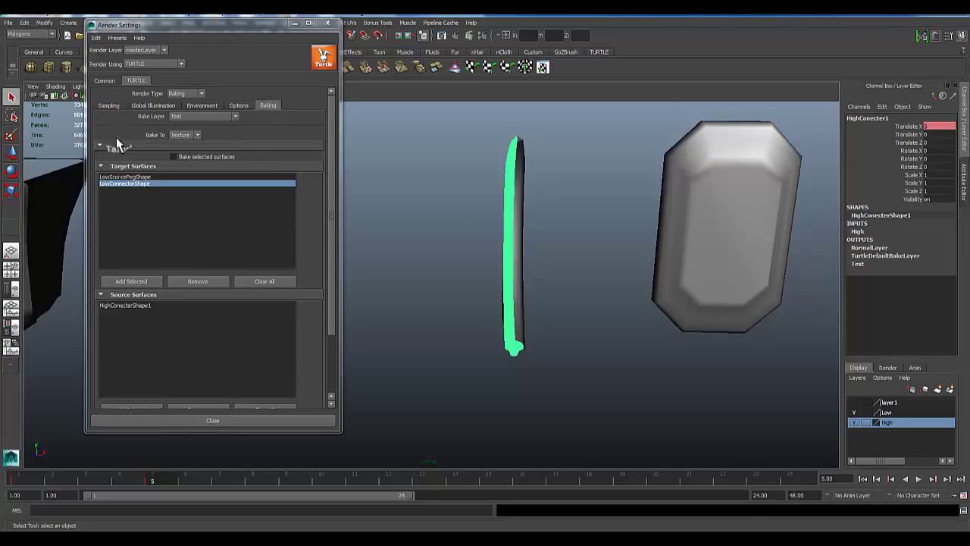
# Review the Sampling, Global Illumination, Environment and Options settings for TURTLE, and return to the Baking settings
pyautogui.click(110, 109)
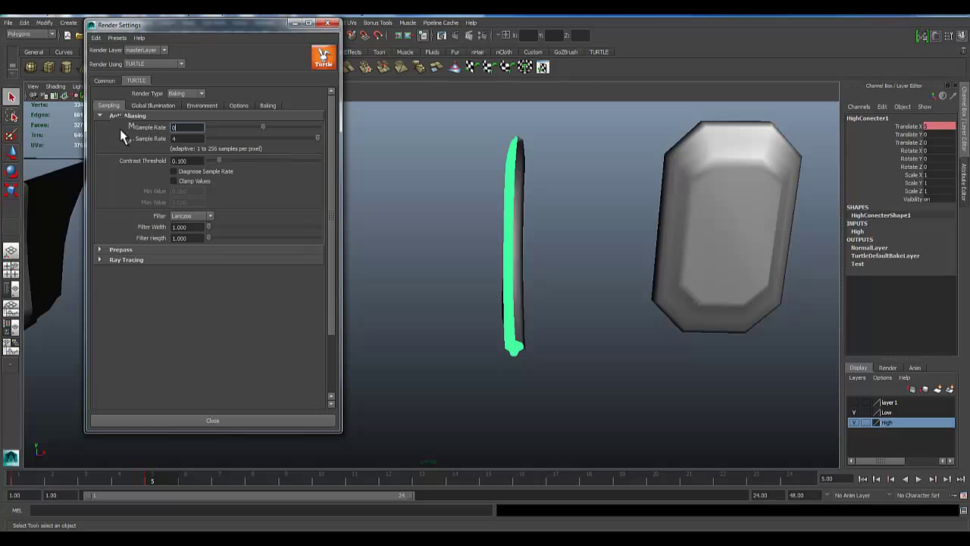
pyautogui.click(174, 128)
pyautogui.click(199, 127)
pyautogui.click(153, 106)
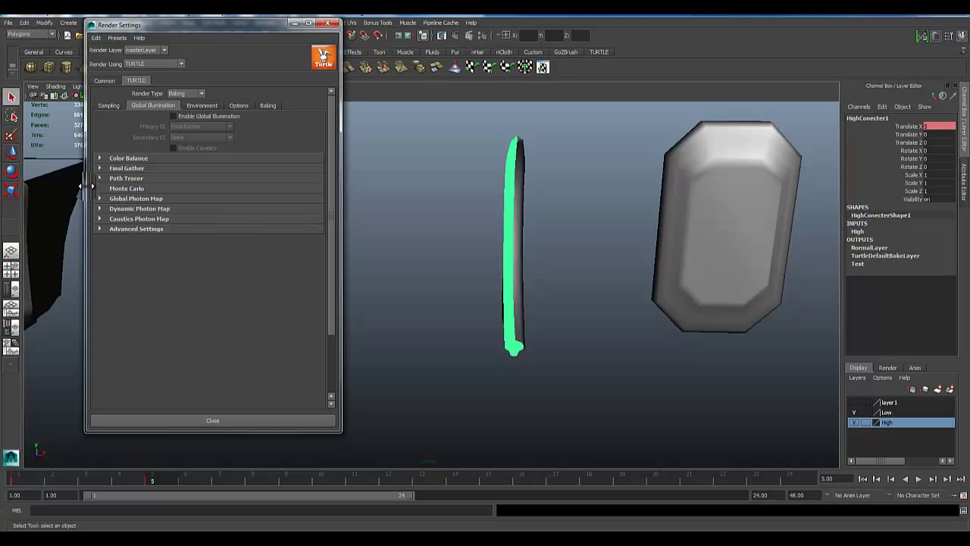
pyautogui.click(199, 105)
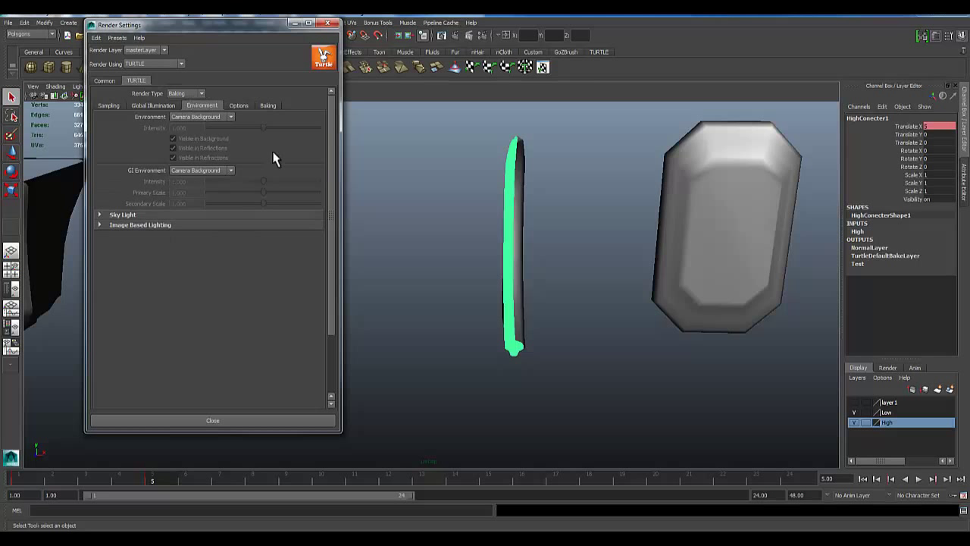
pyautogui.click(238, 106)
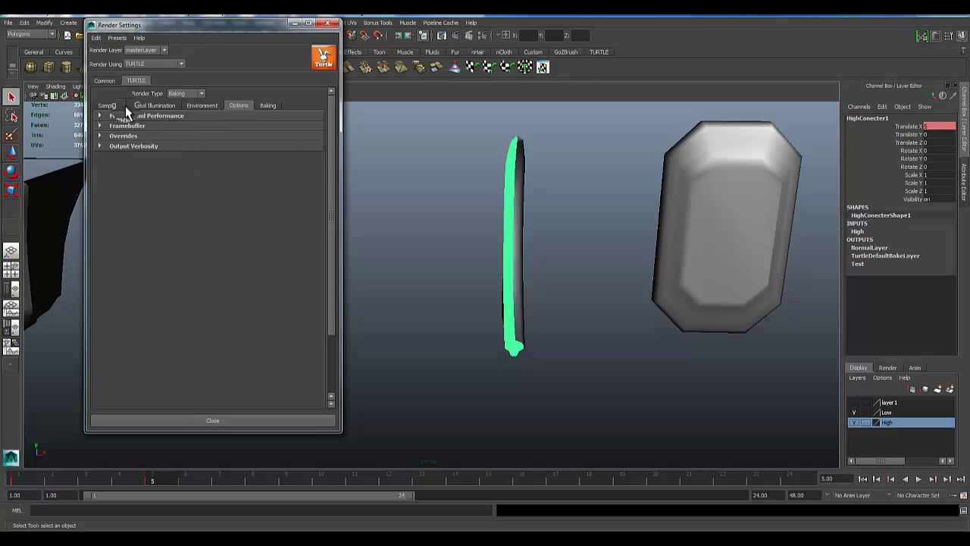
pyautogui.click(270, 107)
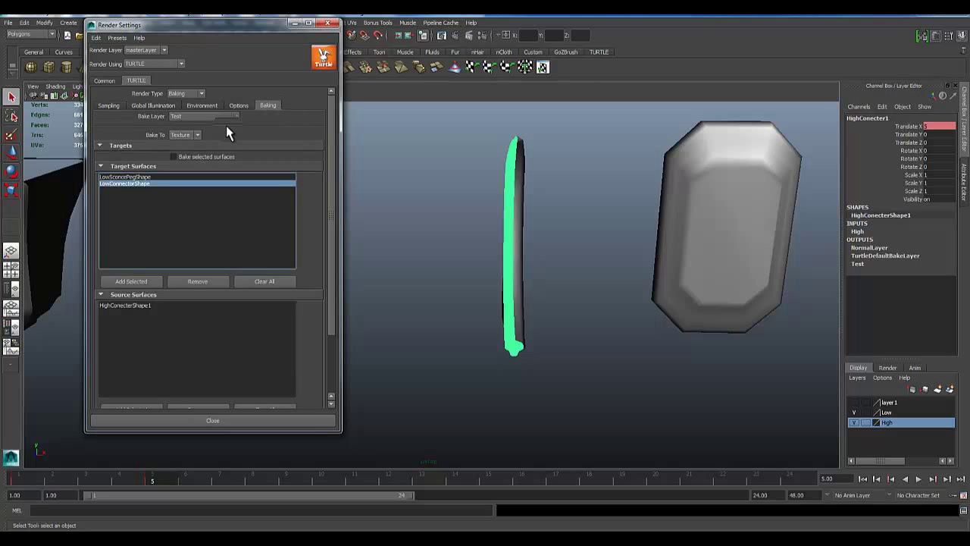
# Check the available Bake To options for the Test bake layer, keeping Texture
pyautogui.moveTo(251, 23); pyautogui.dragTo(375, 61)
pyautogui.click(306, 173)
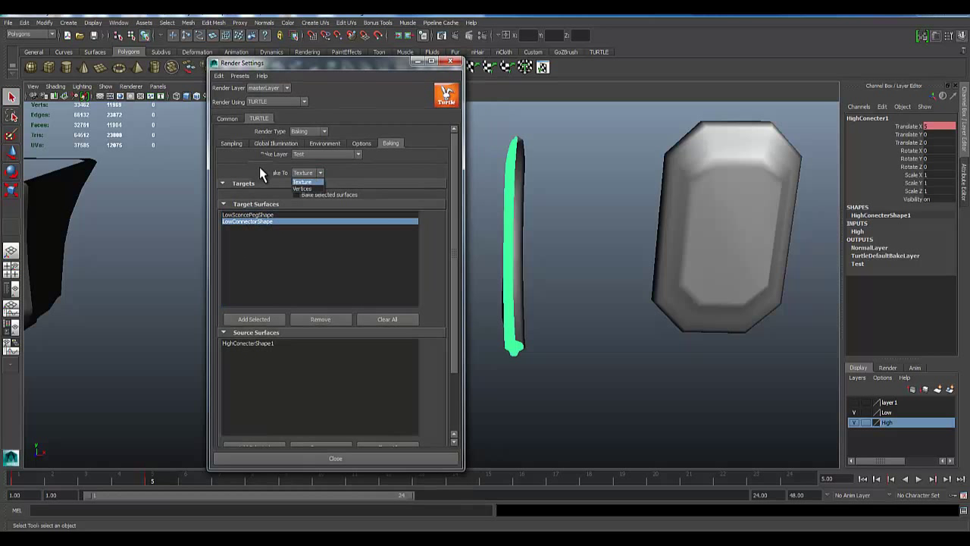
pyautogui.click(259, 168)
pyautogui.click(309, 173)
pyautogui.click(261, 169)
# Set the render type to Rendering, render the perspective view as a comparison, and close the rendered image
pyautogui.moveTo(277, 64); pyautogui.dragTo(152, 47)
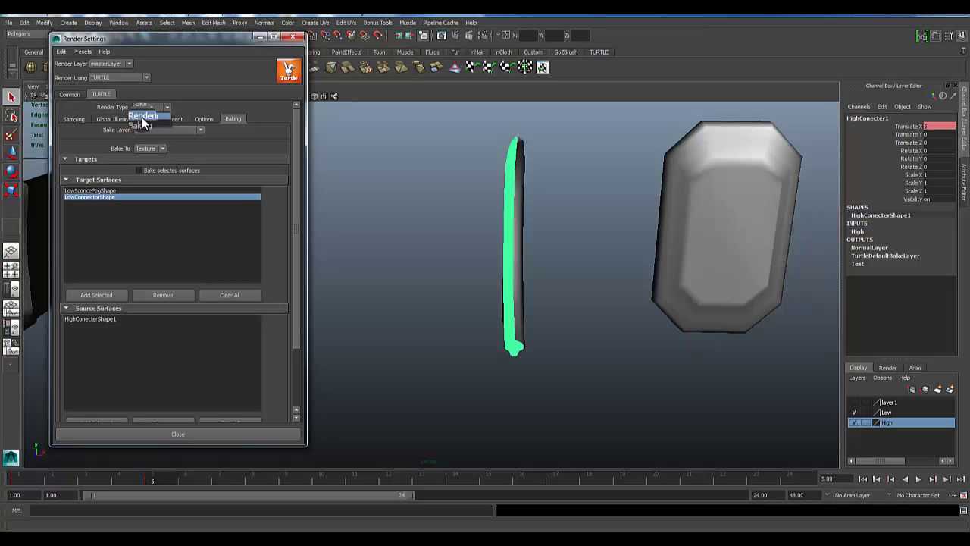
pyautogui.click(141, 116)
pyautogui.keyDown('alt'); pyautogui.moveTo(556, 295); pyautogui.dragTo(470, 257); pyautogui.keyUp('alt')
pyautogui.click(455, 36)
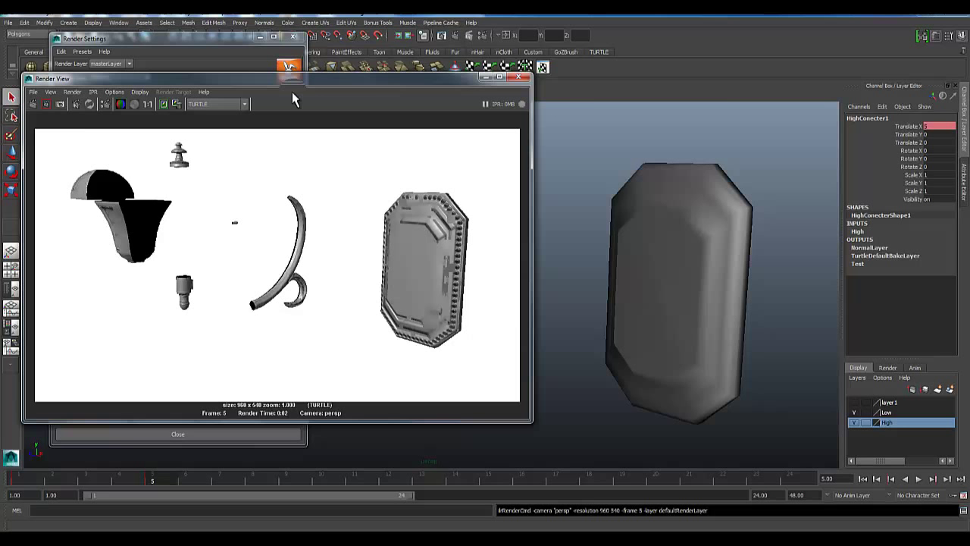
pyautogui.moveTo(282, 79); pyautogui.dragTo(602, 65)
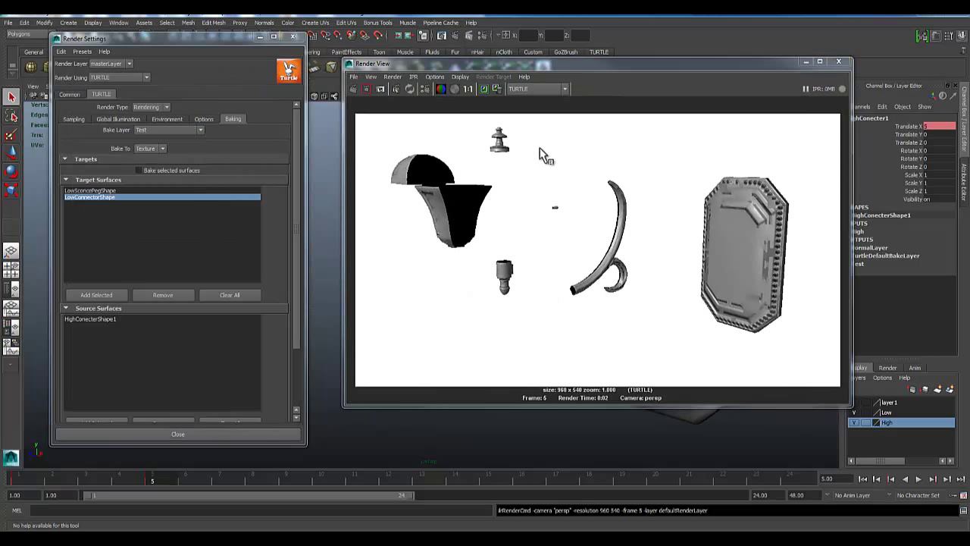
pyautogui.click(838, 61)
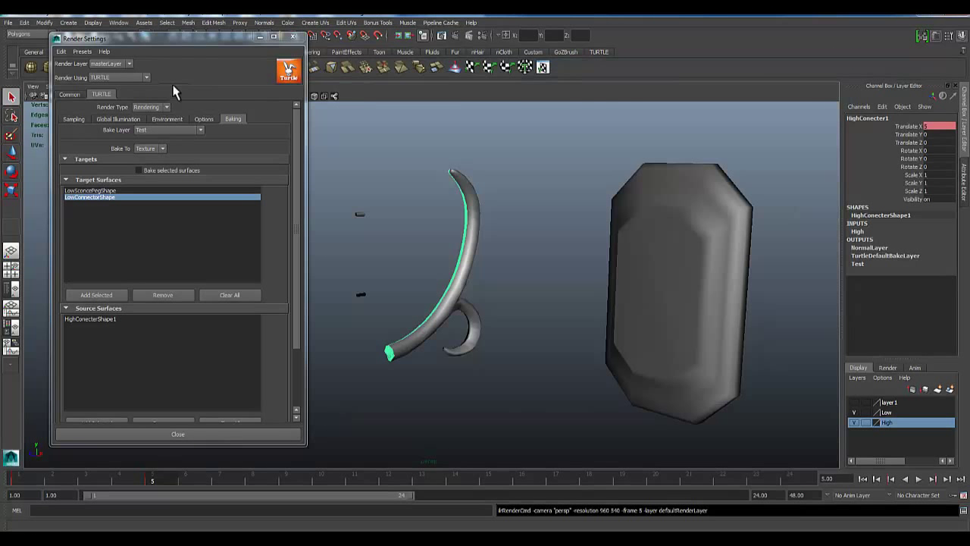
# Set the render type to Baking, run a test bake of the Test layer, and close the result
pyautogui.click(151, 108)
pyautogui.click(150, 128)
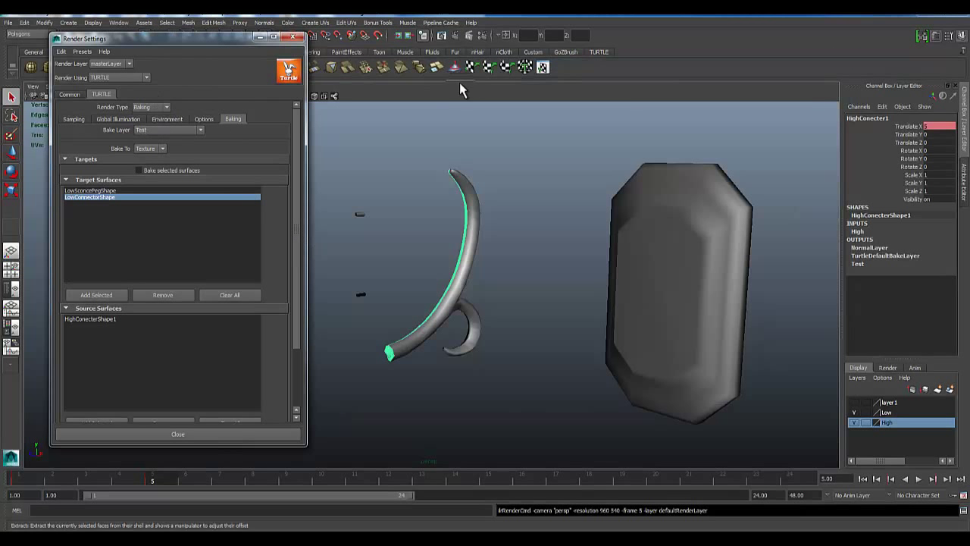
pyautogui.click(442, 36)
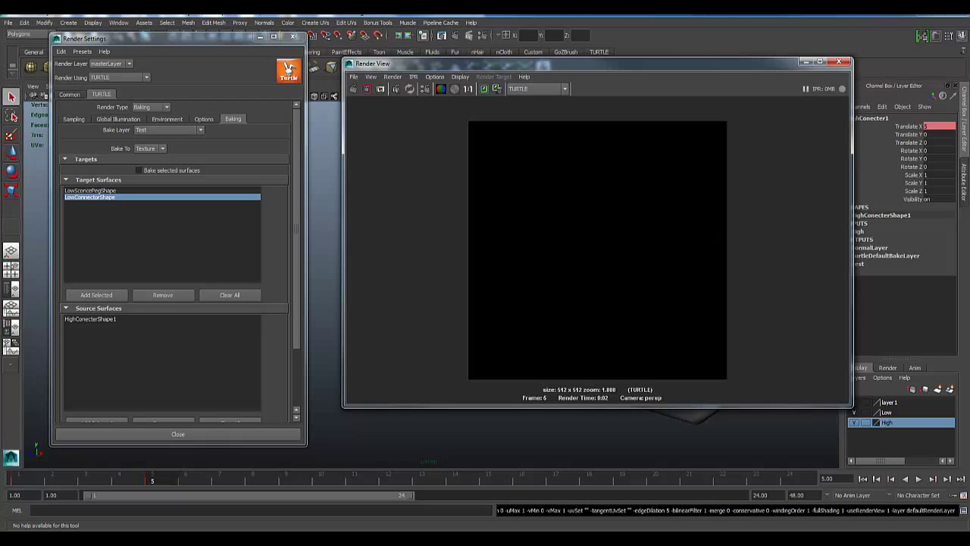
pyautogui.click(836, 62)
# Select the LowConnectorShape target, expand the Envelope Surfaces section, and examine its target, source and envelope lists
pyautogui.click(82, 191)
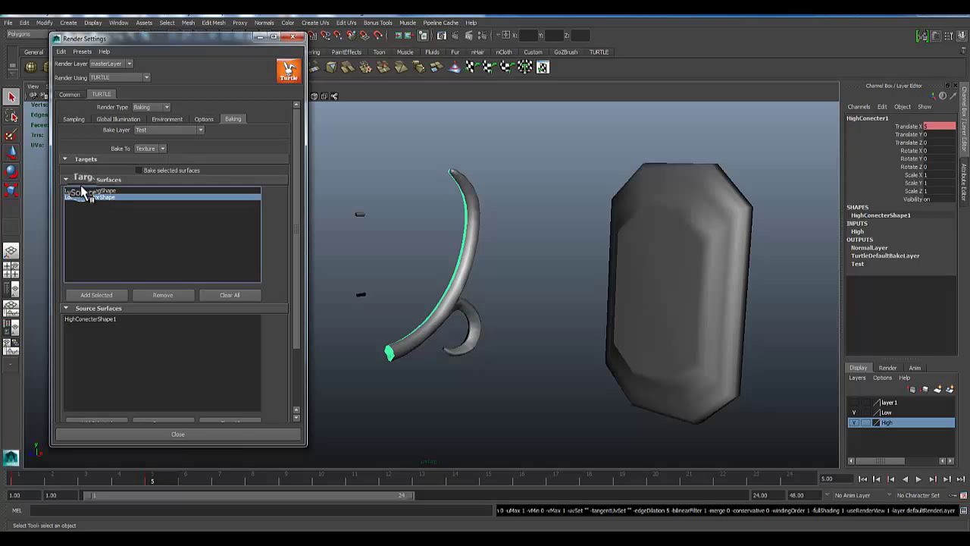
pyautogui.click(82, 197)
pyautogui.scroll(-5, 169, 302)
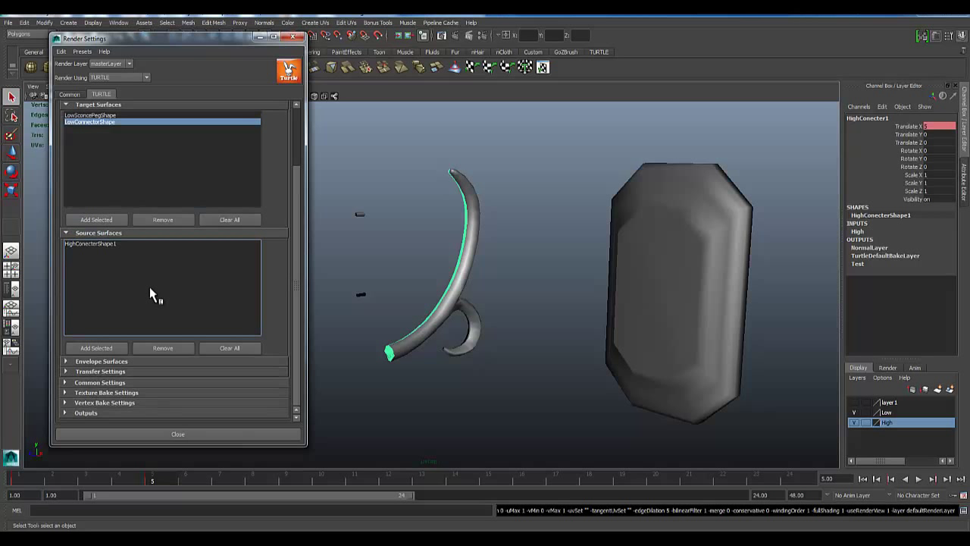
pyautogui.click(65, 361)
pyautogui.scroll(-3, 130, 228)
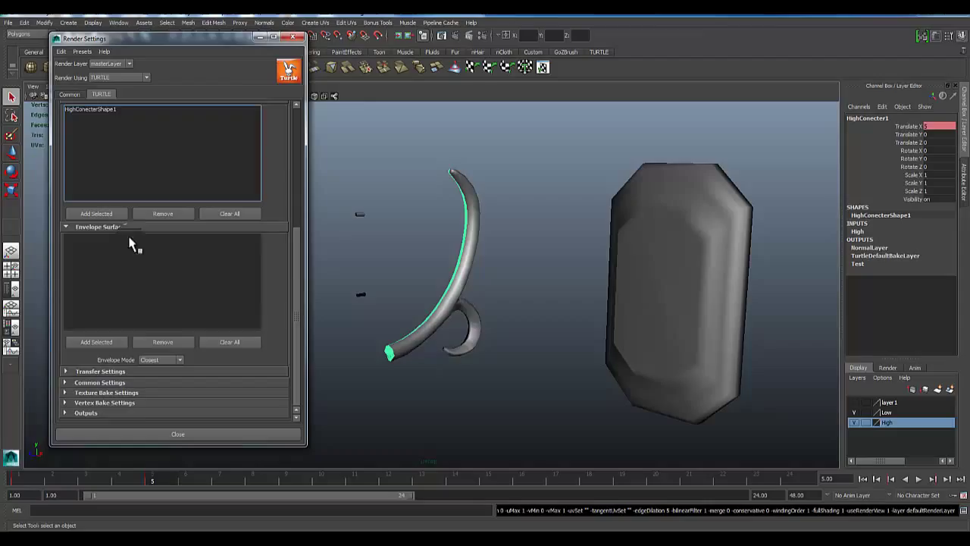
pyautogui.scroll(-2, 114, 331)
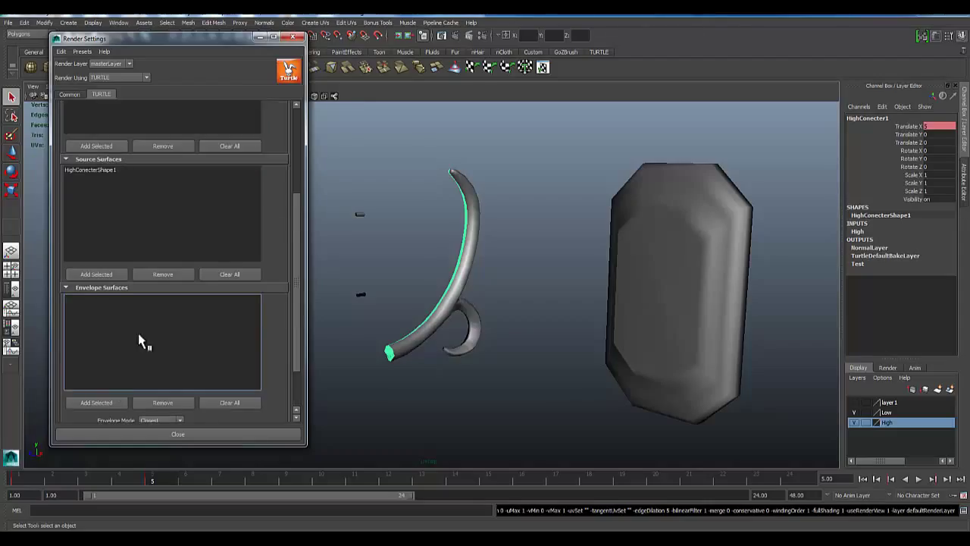
pyautogui.scroll(-3, 121, 303)
pyautogui.scroll(8, 130, 314)
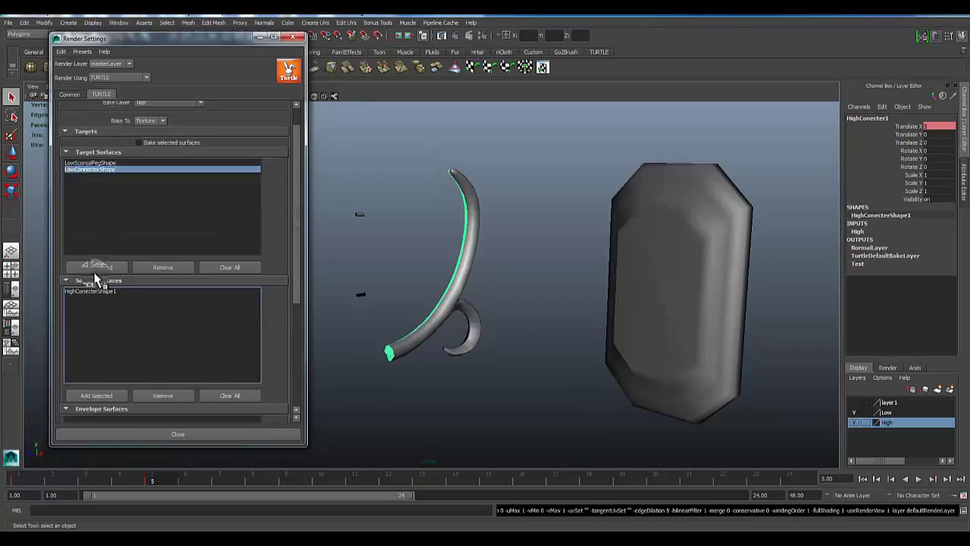
pyautogui.scroll(2, 95, 279)
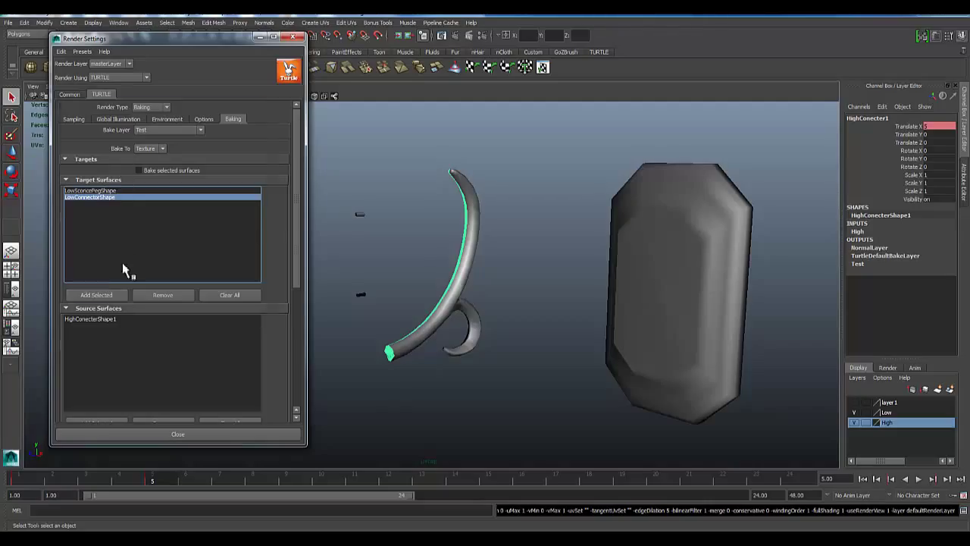
# Set the envelope mode to Inside Only
pyautogui.scroll(-6, 113, 282)
pyautogui.scroll(-8, 119, 281)
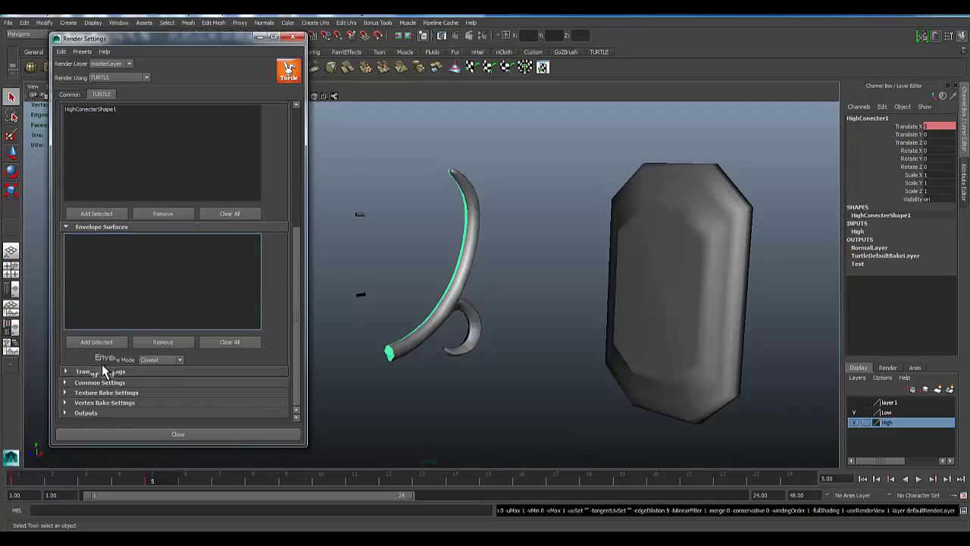
pyautogui.click(147, 363)
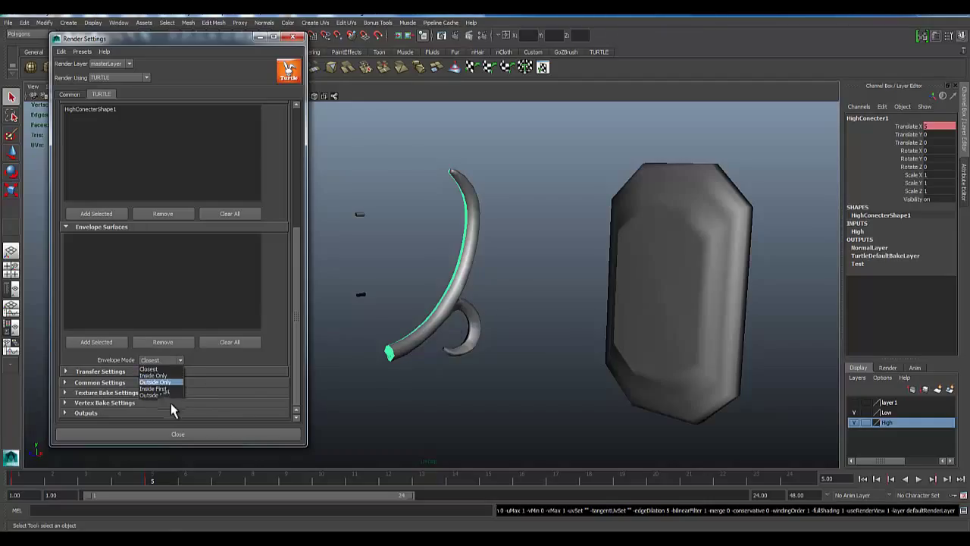
pyautogui.click(155, 375)
# Select the low-poly connector and the LowSconcePeg mesh in turn, and inspect how each overlaps its high-poly counterpart
pyautogui.keyDown('alt'); pyautogui.moveTo(467, 329); pyautogui.dragTo(492, 307); pyautogui.keyUp('alt')
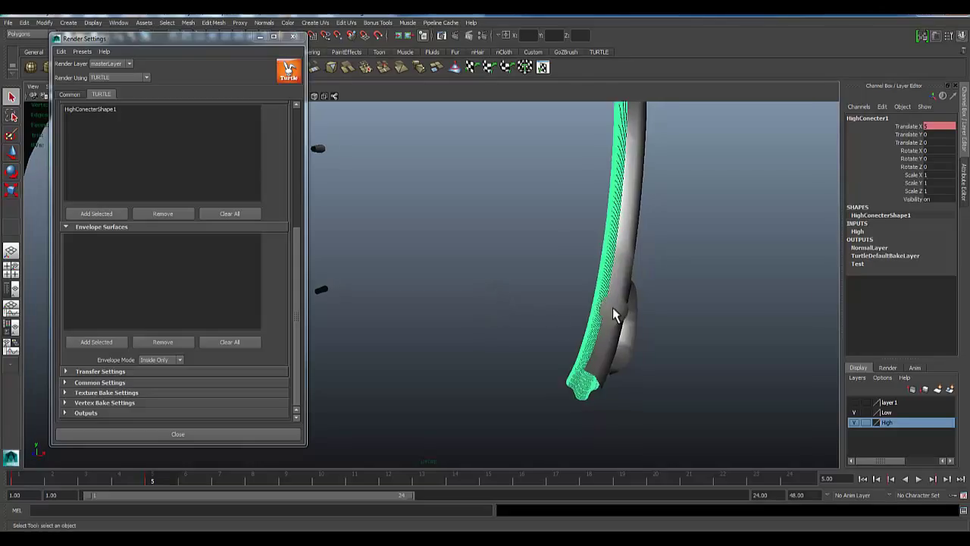
pyautogui.click(619, 284)
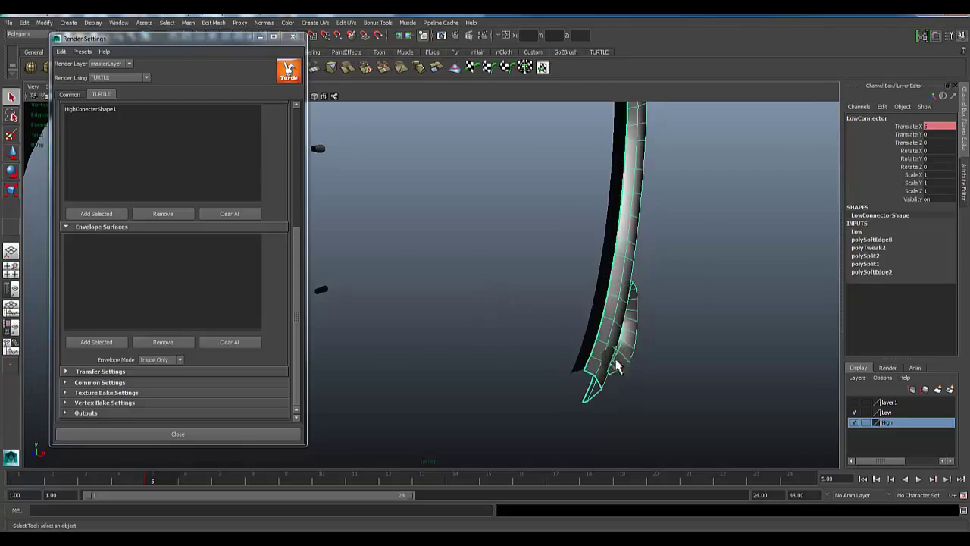
pyautogui.keyDown('alt'); pyautogui.moveTo(557, 366); pyautogui.dragTo(435, 322, button='right'); pyautogui.keyUp('alt')
pyautogui.scroll(-2, 429, 320)
pyautogui.click(376, 309)
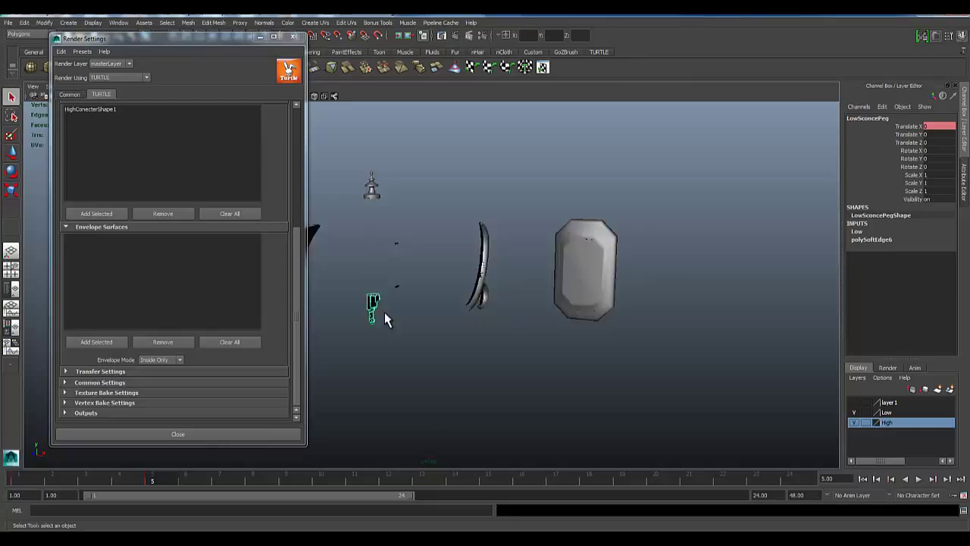
pyautogui.keyDown('alt'); pyautogui.moveTo(384, 312); pyautogui.dragTo(433, 341, button='middle'); pyautogui.keyUp('alt')
pyautogui.scroll(6, 417, 346)
pyautogui.keyDown('alt'); pyautogui.moveTo(399, 358); pyautogui.dragTo(407, 336); pyautogui.keyUp('alt')
pyautogui.keyDown('alt'); pyautogui.moveTo(407, 336); pyautogui.dragTo(466, 337, button='right'); pyautogui.keyUp('alt')
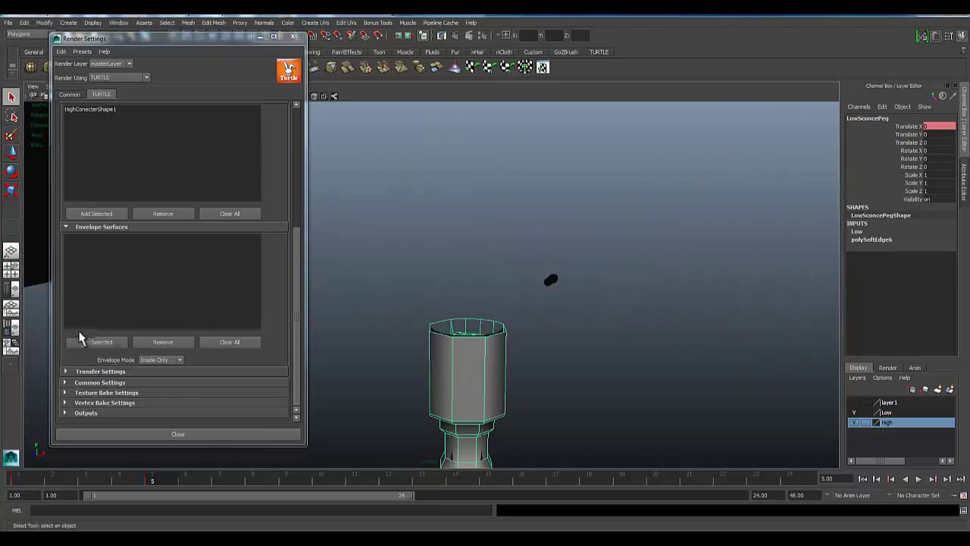
# Review the envelope mode options, keeping Inside Only, and examine the whole LowSconcePeg mesh from several angles
pyautogui.click(167, 361)
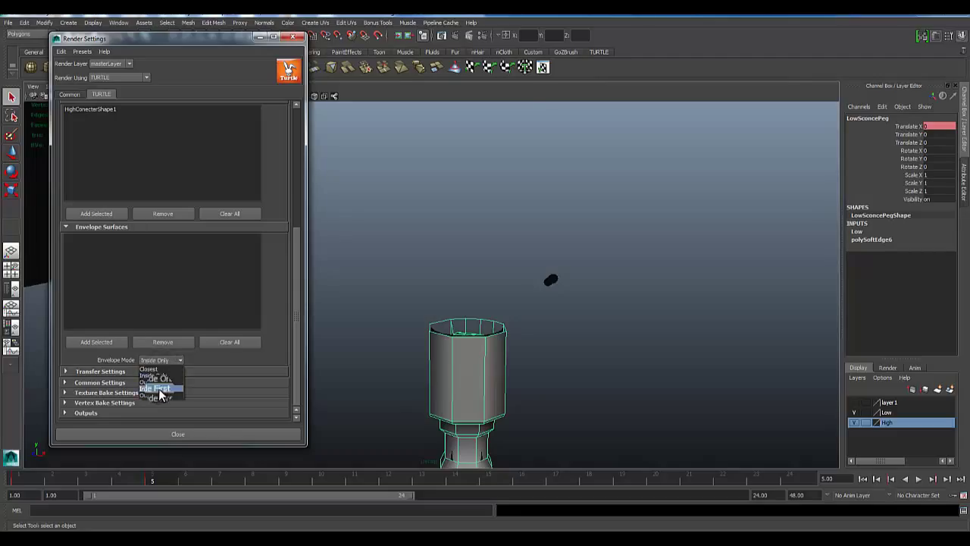
pyautogui.click(157, 372)
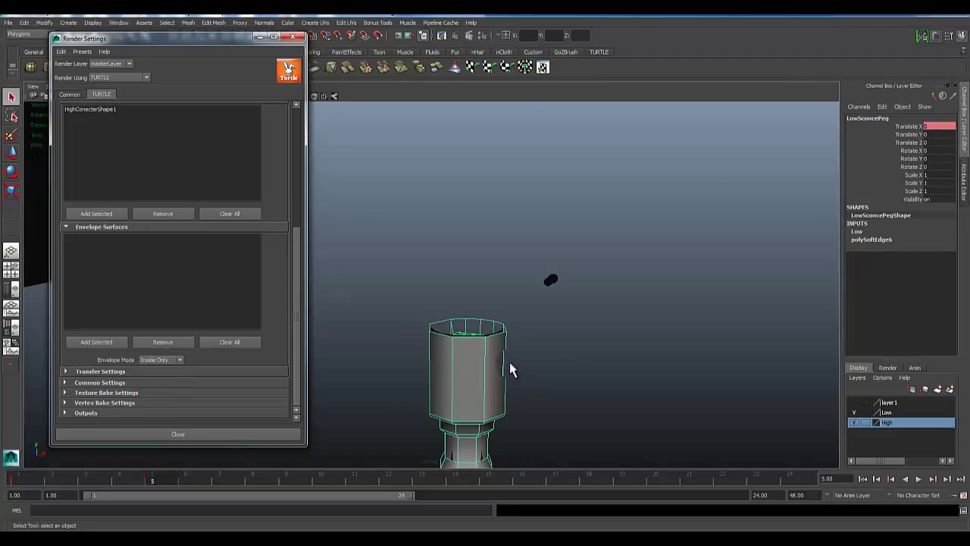
pyautogui.keyDown('alt'); pyautogui.moveTo(509, 368); pyautogui.dragTo(477, 379, button='right'); pyautogui.keyUp('alt')
pyautogui.keyDown('alt'); pyautogui.moveTo(427, 398); pyautogui.dragTo(446, 357, button='middle'); pyautogui.keyUp('alt')
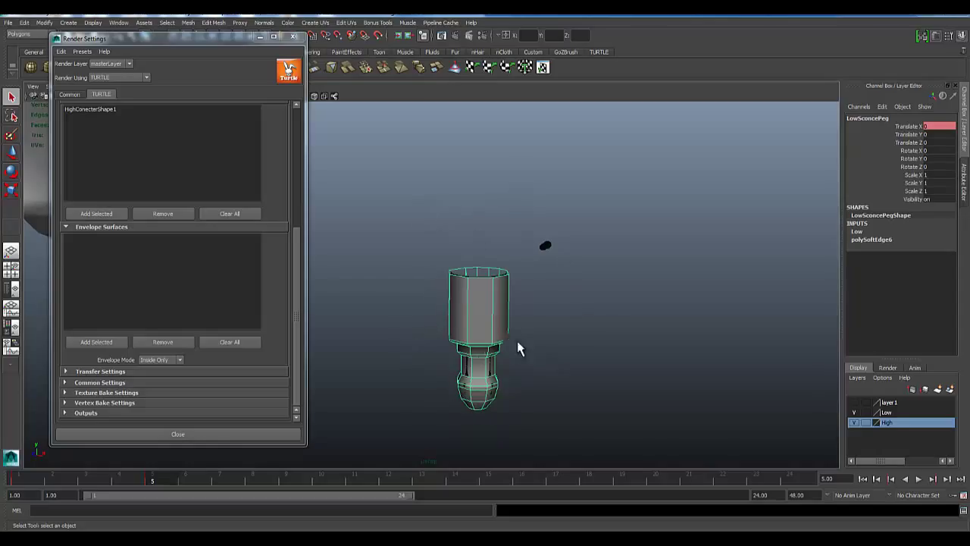
pyautogui.scroll(5, 421, 368)
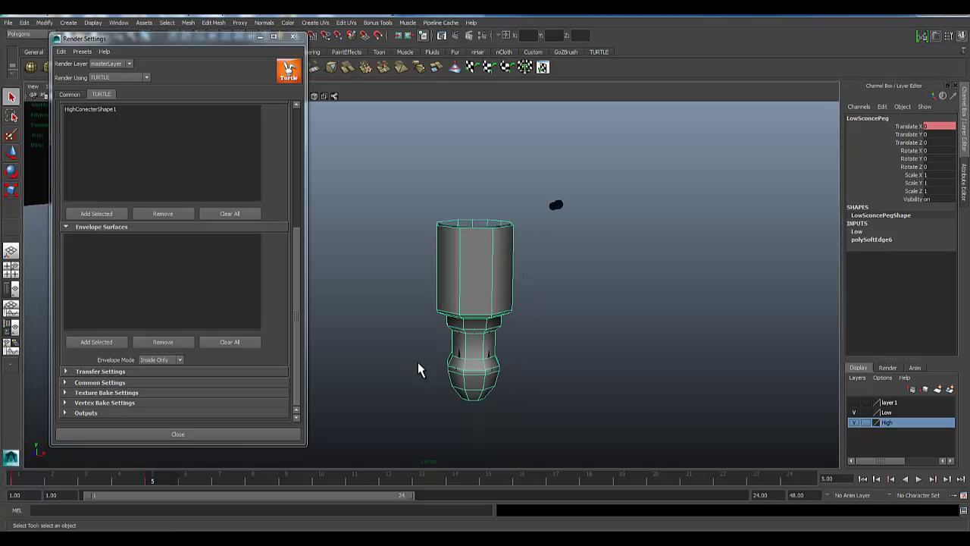
pyautogui.keyDown('alt'); pyautogui.moveTo(450, 395); pyautogui.dragTo(524, 318); pyautogui.keyUp('alt')
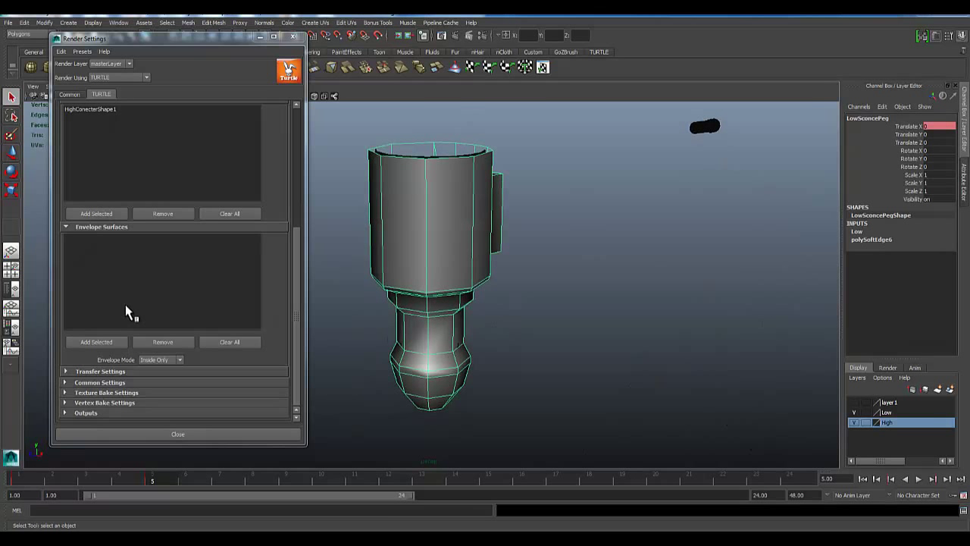
# Set the sampling preset in the Transfer Settings to Inwards and collapse that section
pyautogui.scroll(-4, 73, 362)
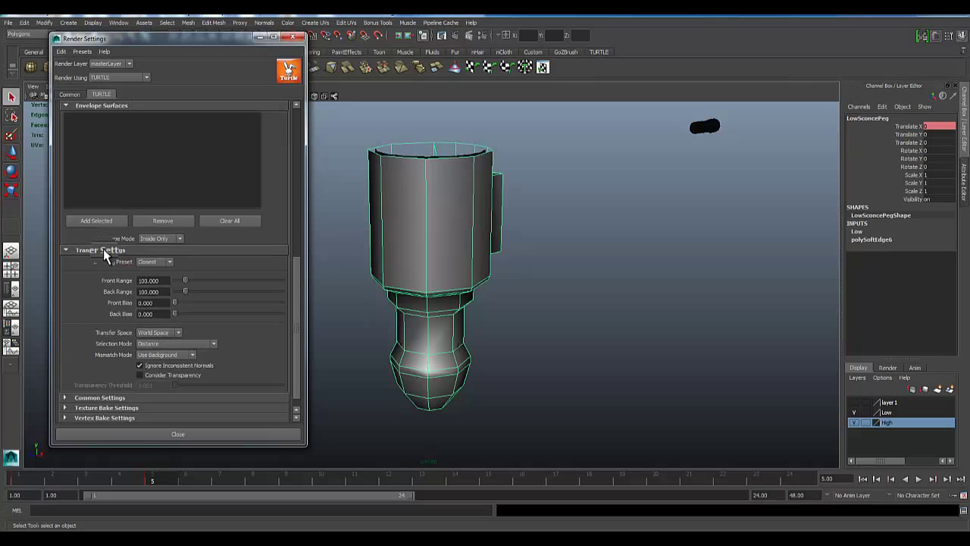
pyautogui.scroll(-1, 131, 299)
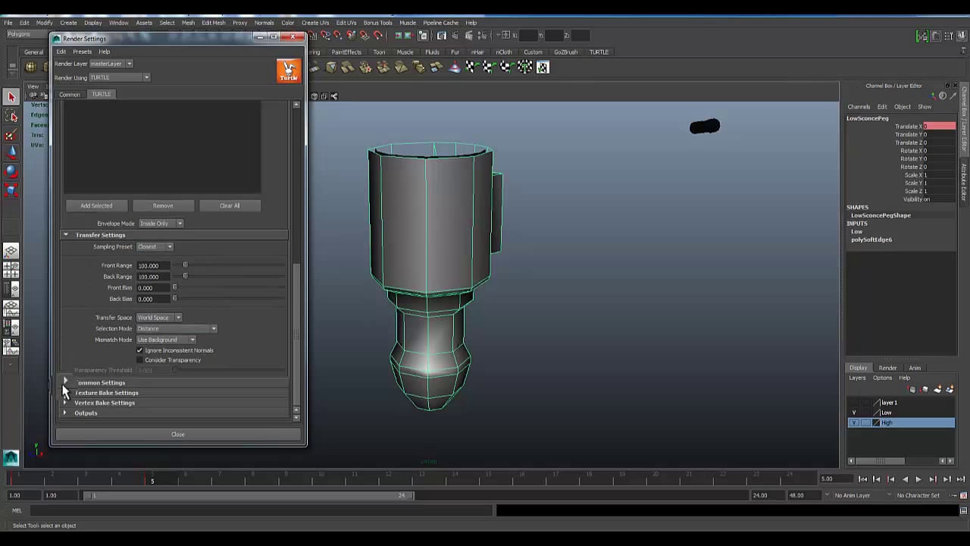
pyautogui.click(65, 236)
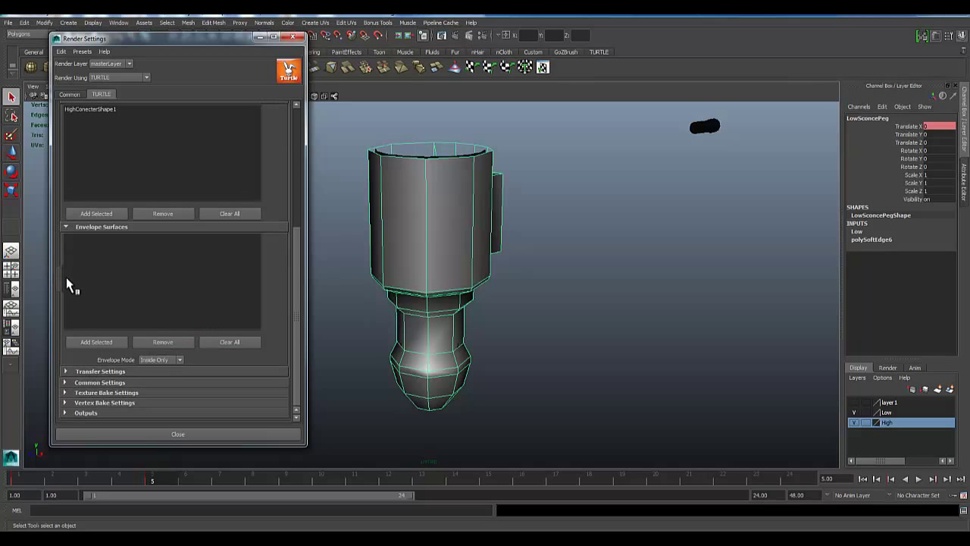
pyautogui.click(65, 372)
pyautogui.scroll(-5, 96, 354)
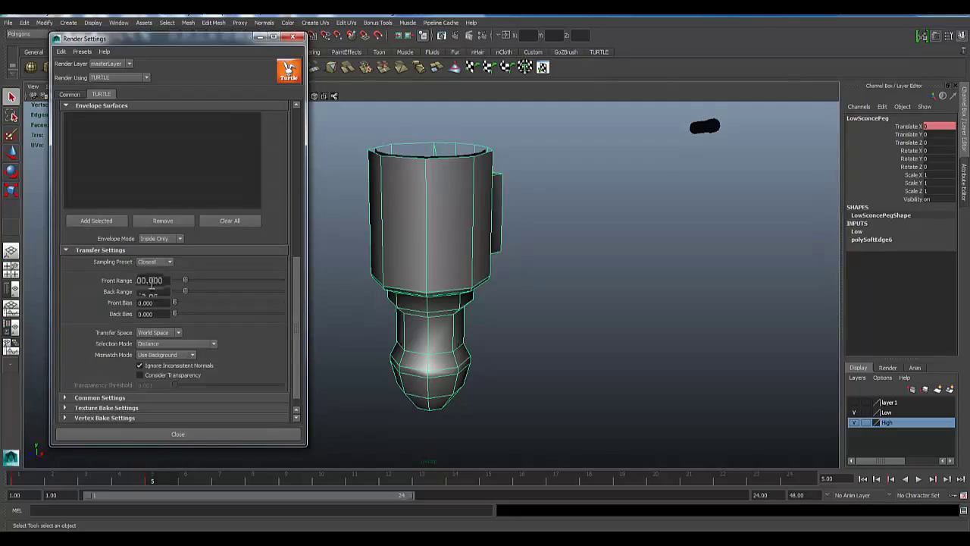
pyautogui.click(155, 278)
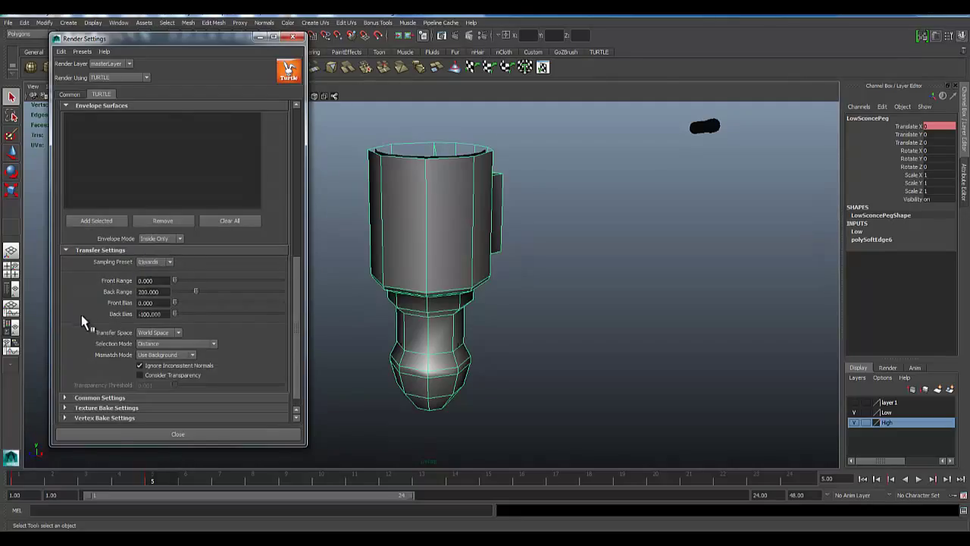
pyautogui.click(67, 251)
pyautogui.scroll(1, 81, 389)
pyautogui.scroll(-1, 86, 382)
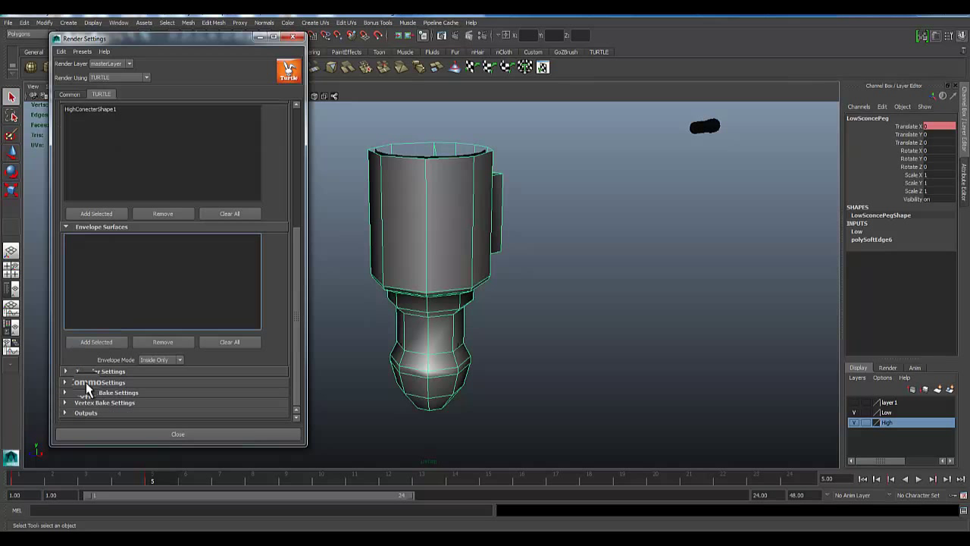
# Expand the Shader Outputs section of the bake outputs and disable Full Shading
pyautogui.click(64, 412)
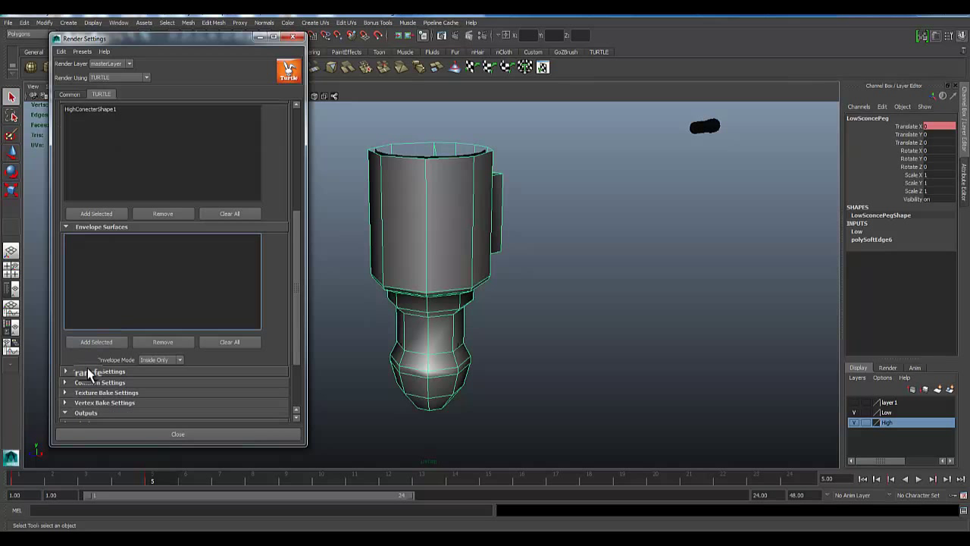
pyautogui.scroll(-3, 87, 368)
pyautogui.click(64, 341)
pyautogui.scroll(-5, 139, 280)
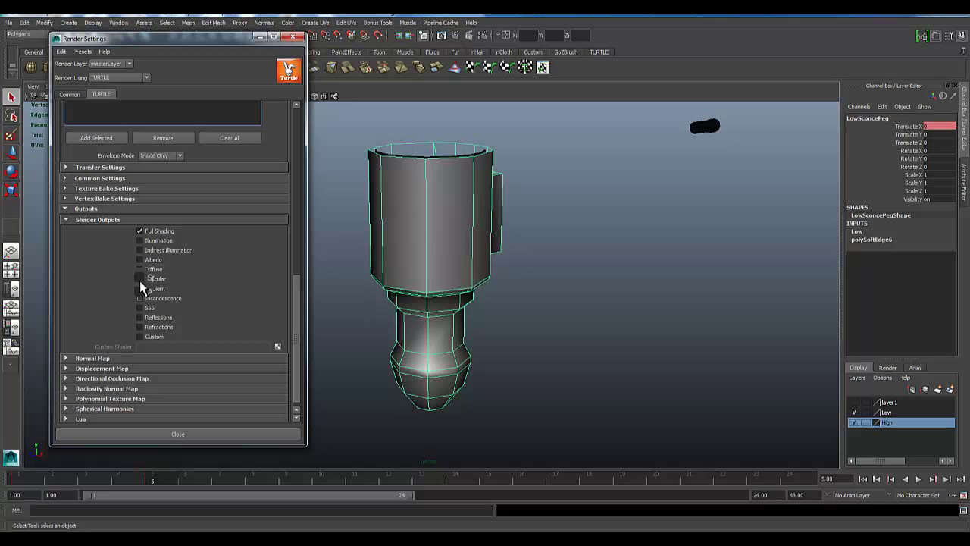
pyautogui.click(136, 231)
pyautogui.click(140, 229)
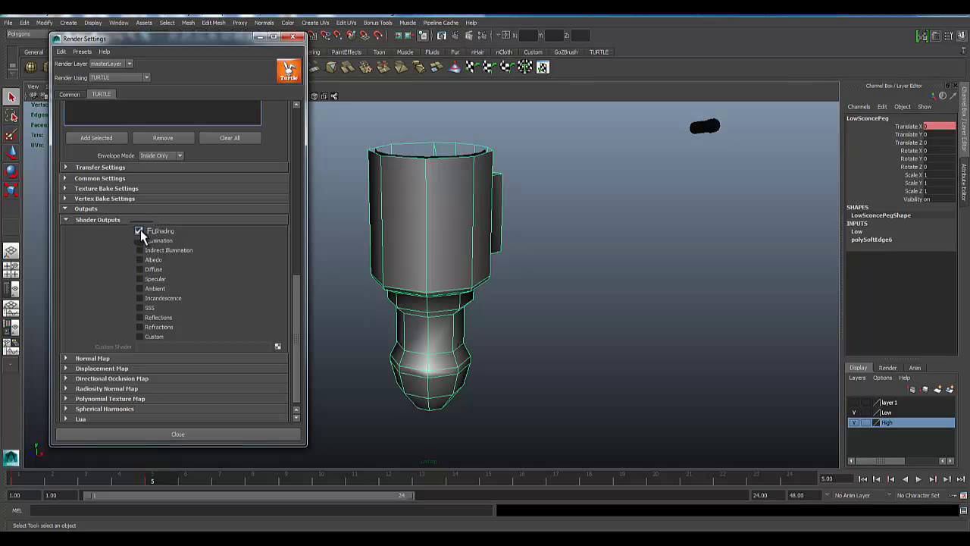
# Enable the Normal Map bake output, keeping its coordinate system at Tangent Space
pyautogui.click(66, 360)
pyautogui.click(139, 369)
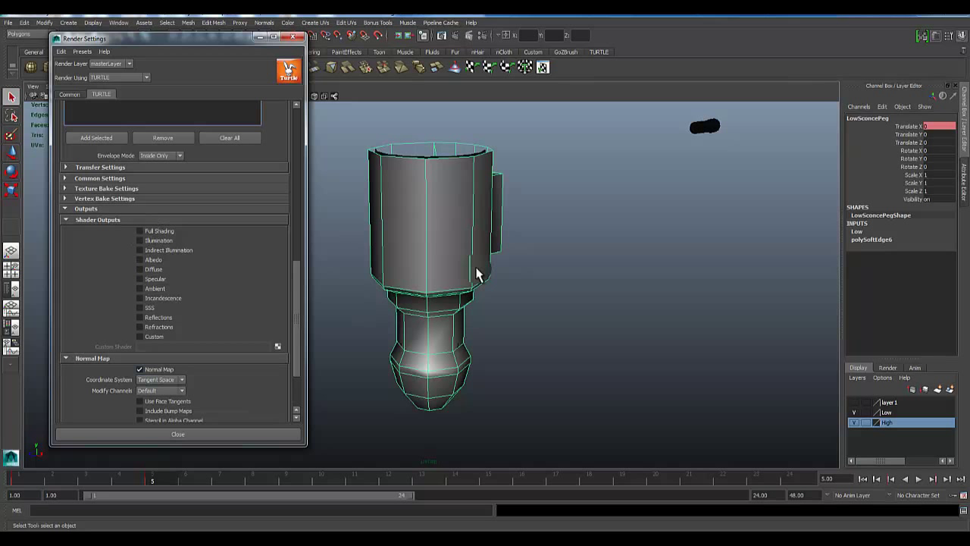
pyautogui.scroll(-3, 164, 364)
pyautogui.click(152, 300)
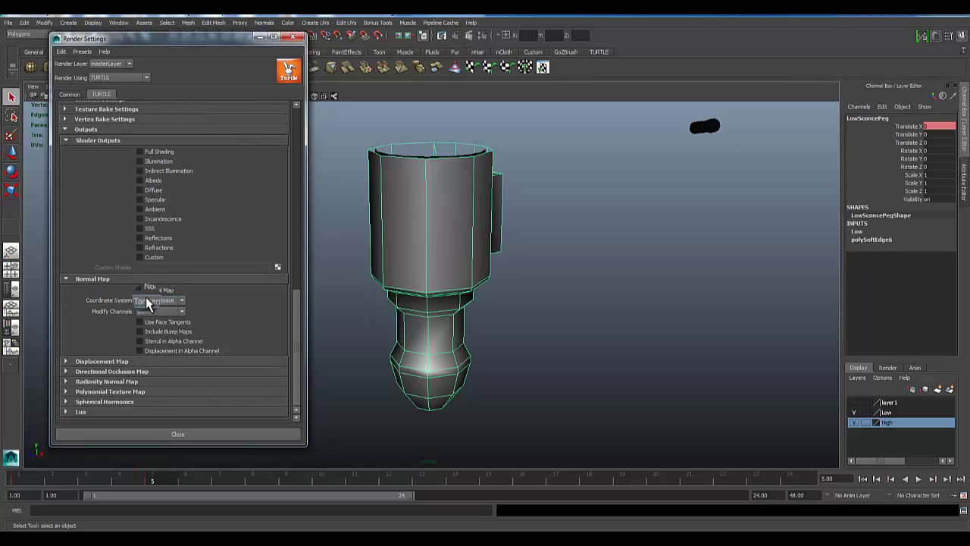
pyautogui.scroll(-2, 539, 272)
# Render a first test bake of the normal map and examine the result up close
pyautogui.moveTo(0, 0); pyautogui.dragTo(0, 0)
pyautogui.scroll(-2, 539, 272)
pyautogui.keyDown('alt'); pyautogui.moveTo(541, 254); pyautogui.dragTo(565, 294, button='middle'); pyautogui.keyUp('alt')
pyautogui.scroll(-6, 558, 291)
pyautogui.keyDown('alt'); pyautogui.moveTo(557, 291); pyautogui.dragTo(483, 311); pyautogui.keyUp('alt')
pyautogui.keyDown('alt'); pyautogui.moveTo(521, 216); pyautogui.dragTo(500, 249, button='middle'); pyautogui.keyUp('alt')
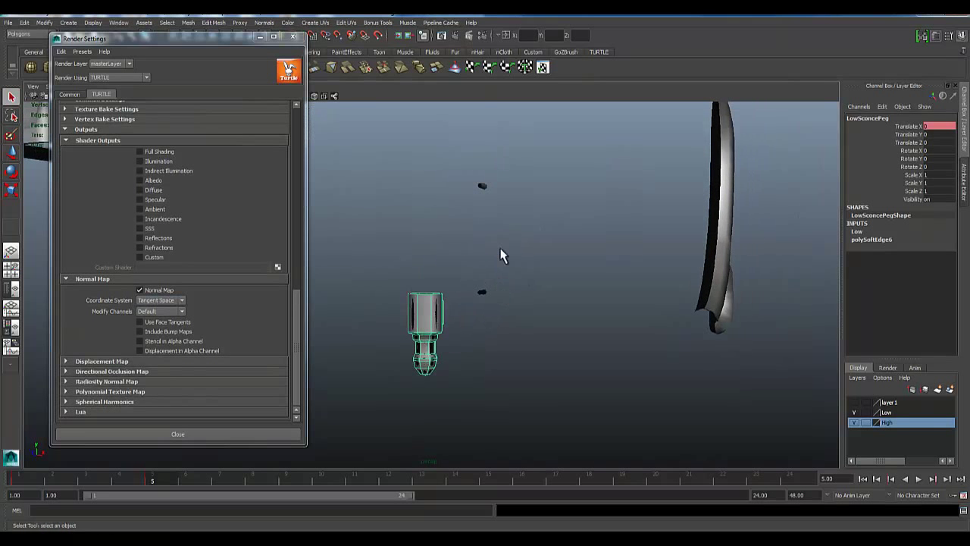
pyautogui.click(464, 35)
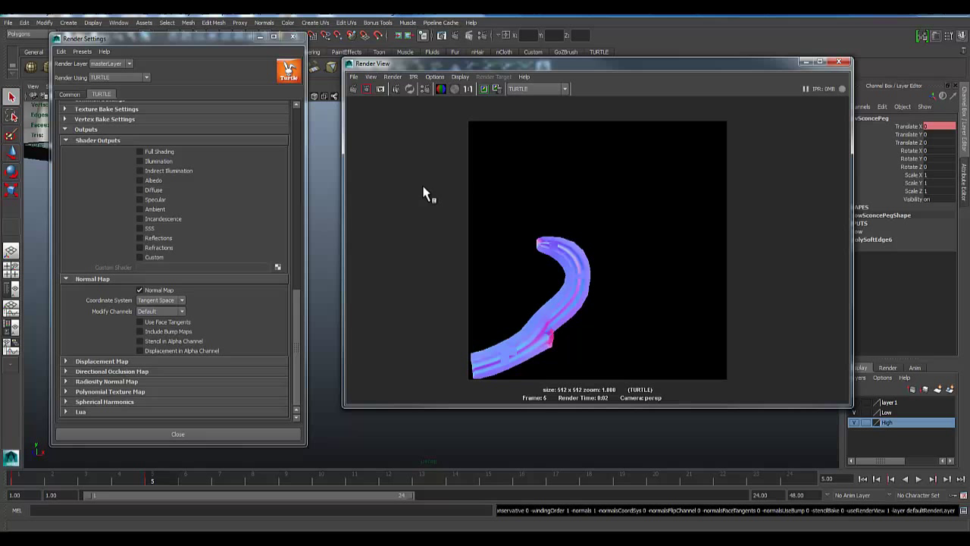
pyautogui.scroll(2, 567, 278)
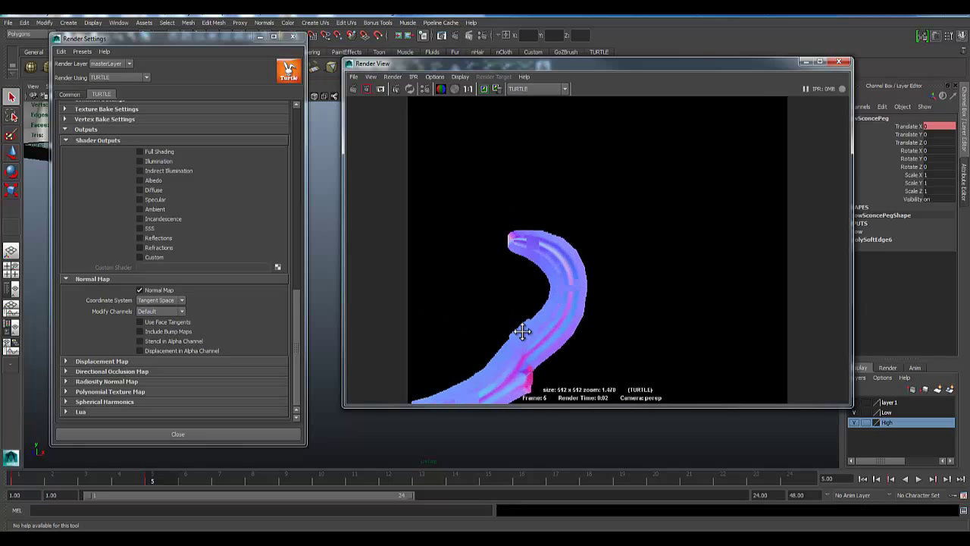
pyautogui.keyDown('alt'); pyautogui.moveTo(520, 328); pyautogui.dragTo(573, 282, button='middle'); pyautogui.keyUp('alt')
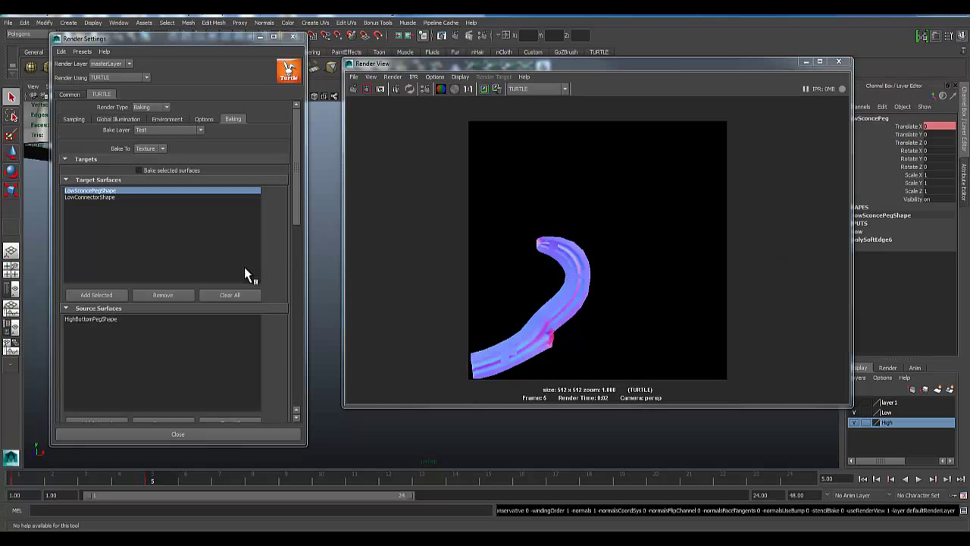
# Set the bake background color in the Common Settings to RGB 0.5, 0.5, 1, using the 0 to 1.0 range
pyautogui.scroll(-6, 286, 310)
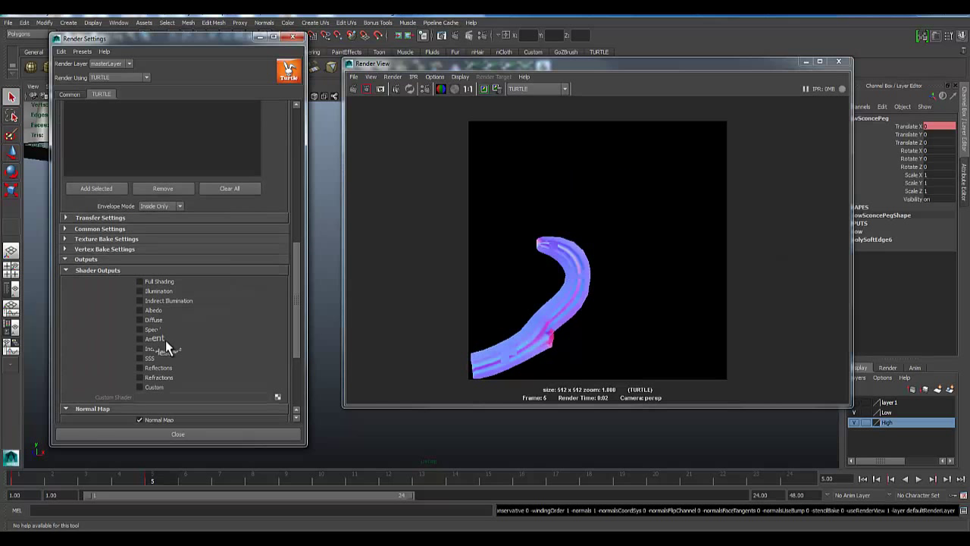
pyautogui.click(65, 229)
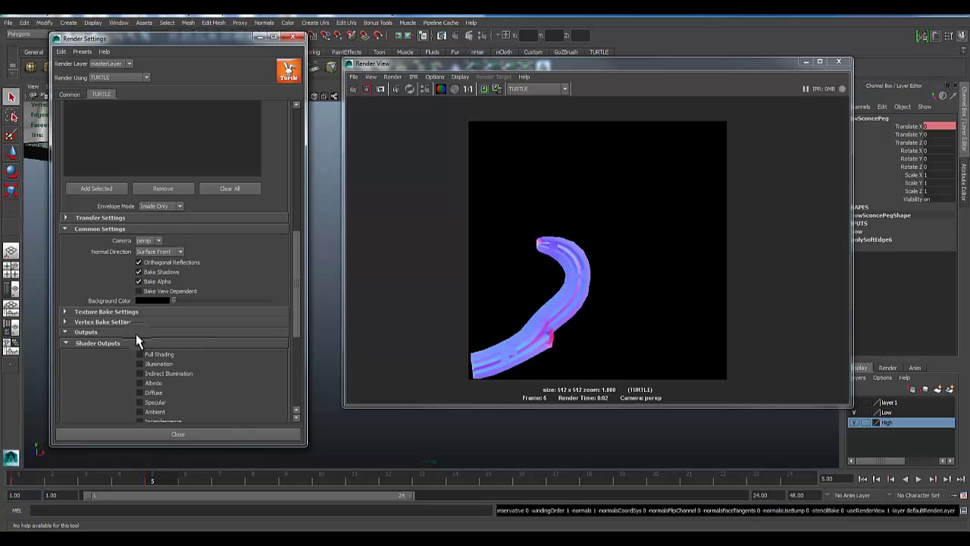
pyautogui.click(158, 300)
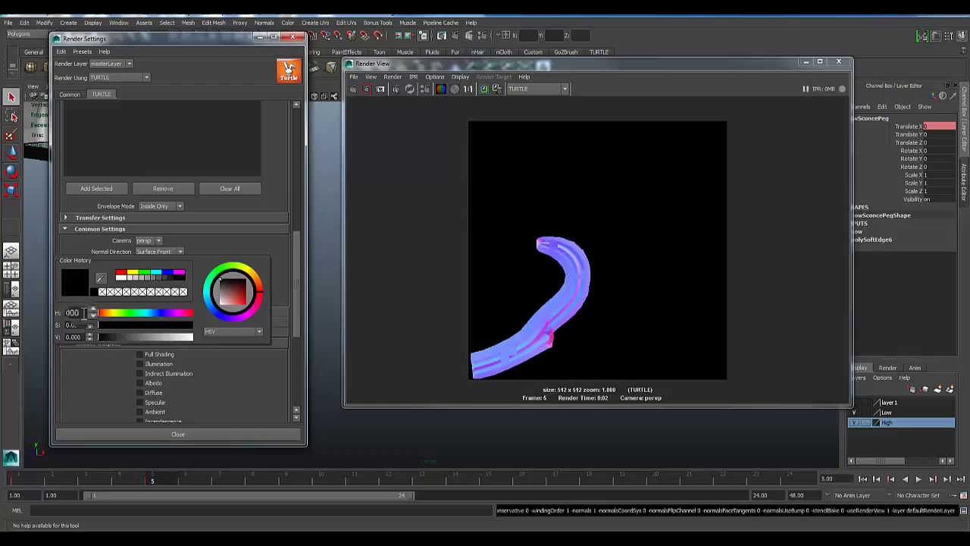
pyautogui.click(216, 331)
pyautogui.click(210, 341)
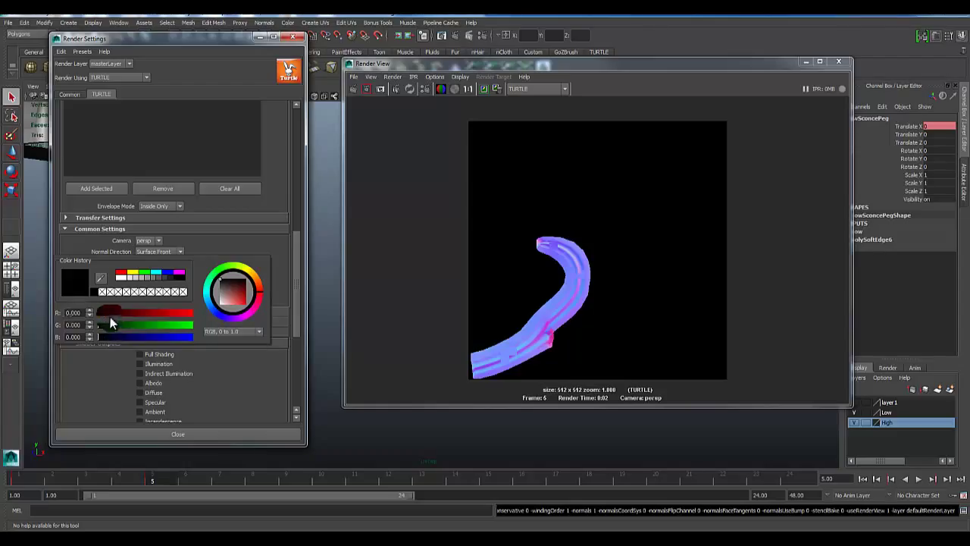
pyautogui.doubleClick(76, 313)
pyautogui.write('0.5')
pyautogui.doubleClick(82, 325)
pyautogui.write('0.5')
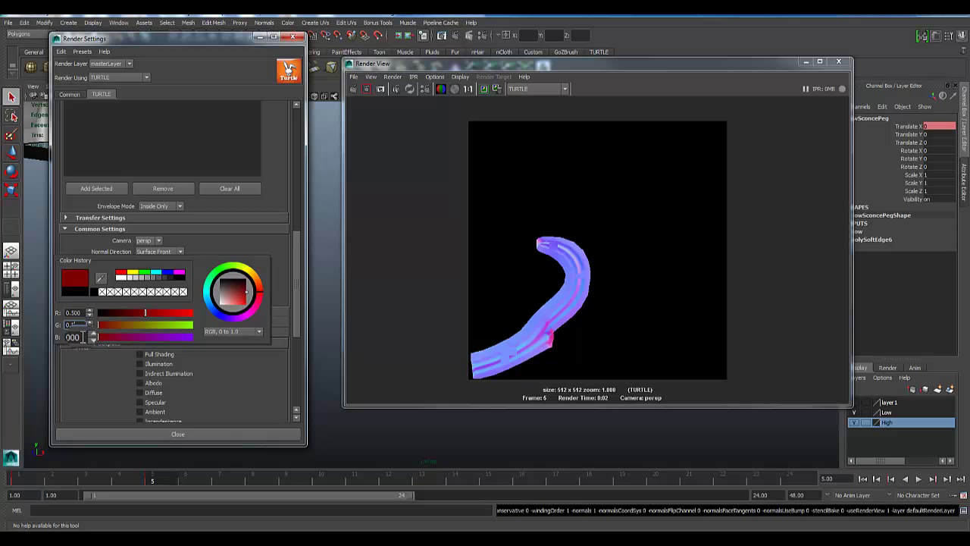
pyautogui.doubleClick(82, 337)
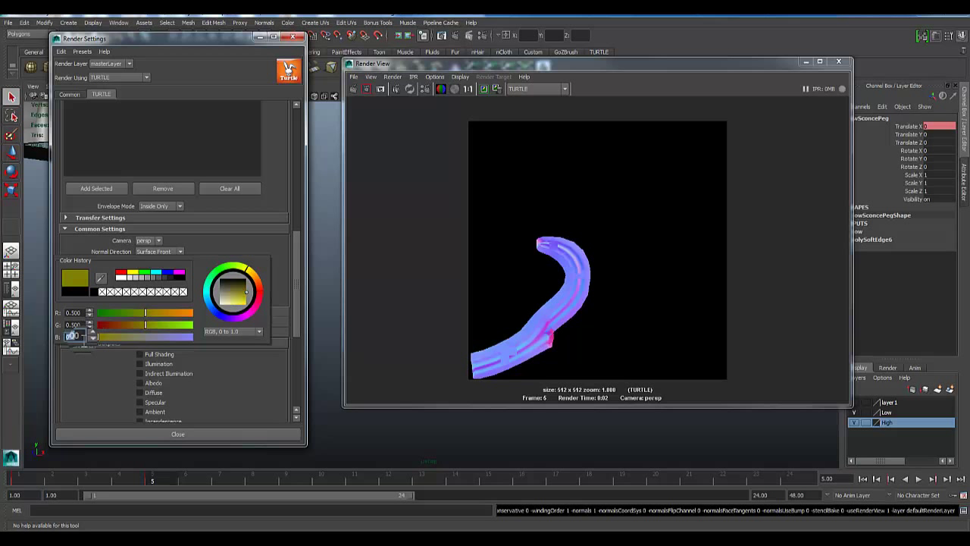
pyautogui.click(148, 300)
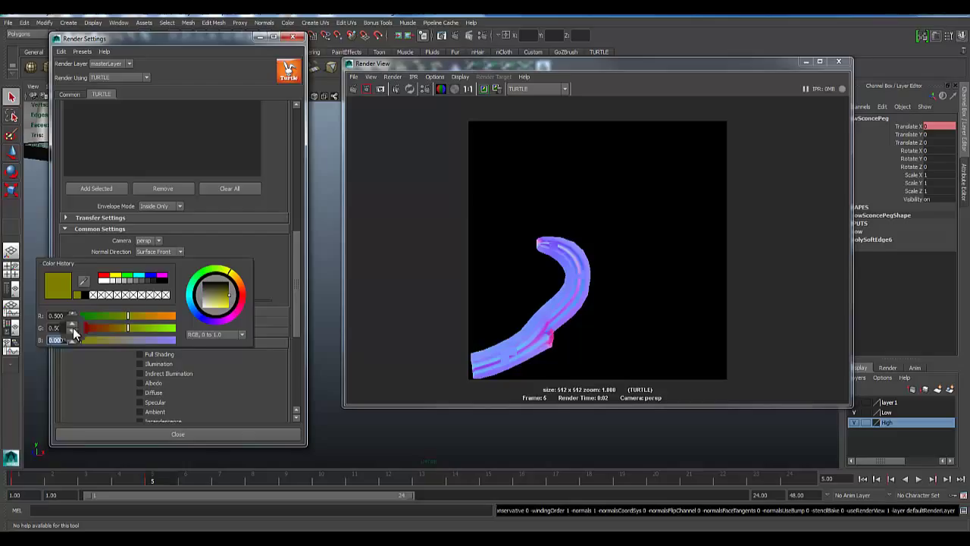
pyautogui.write('1')
pyautogui.press('Return')
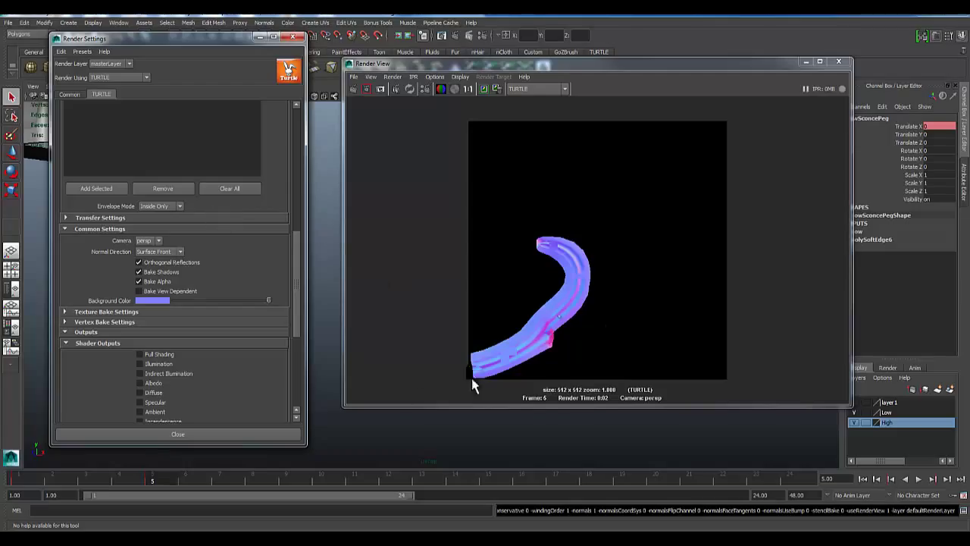
# Set the texture bake width and height to 1024 and enable merging to one map
pyautogui.click(65, 312)
pyautogui.scroll(-2, 174, 326)
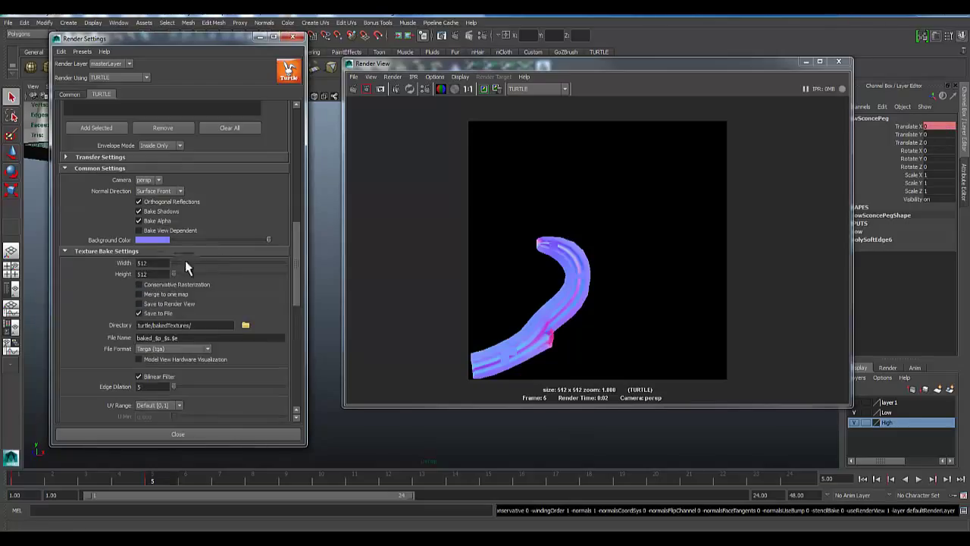
pyautogui.click(156, 263)
pyautogui.press('BackSpace')
pyautogui.press('BackSpace')
pyautogui.press('BackSpace')
pyautogui.write('10')
pyautogui.write('2')
pyautogui.write('024')
pyautogui.click(162, 263)
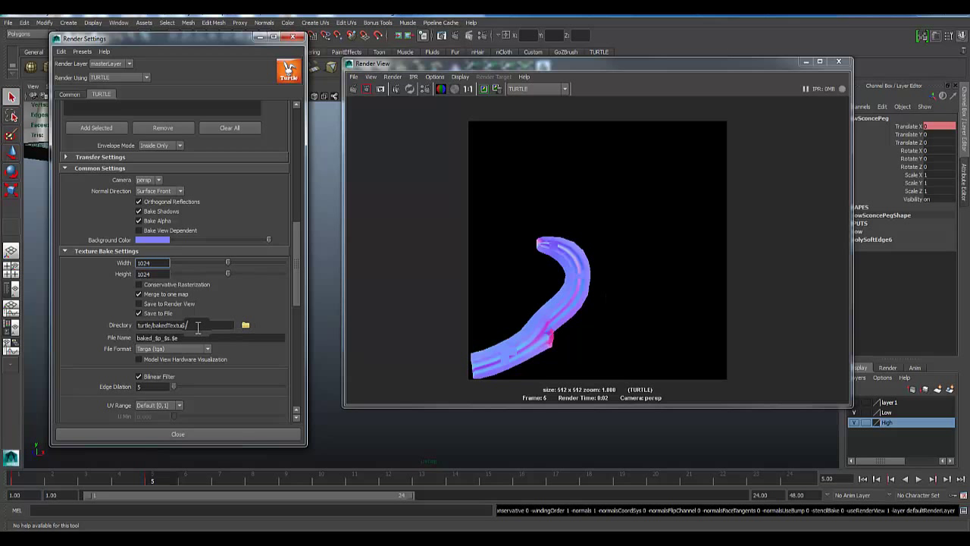
# Save the bake to the render view instead of to file, and set the edge dilation to 2
pyautogui.click(139, 312)
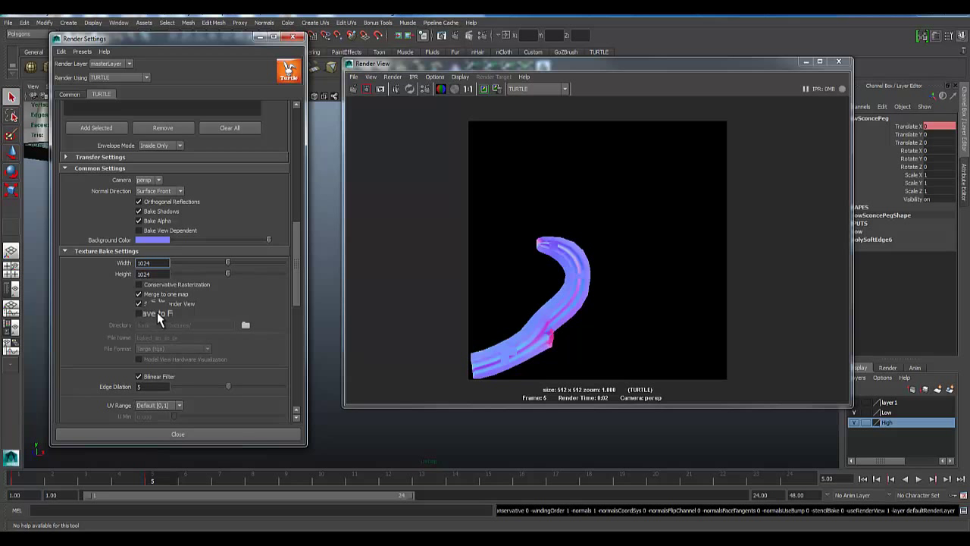
pyautogui.scroll(-4, 112, 320)
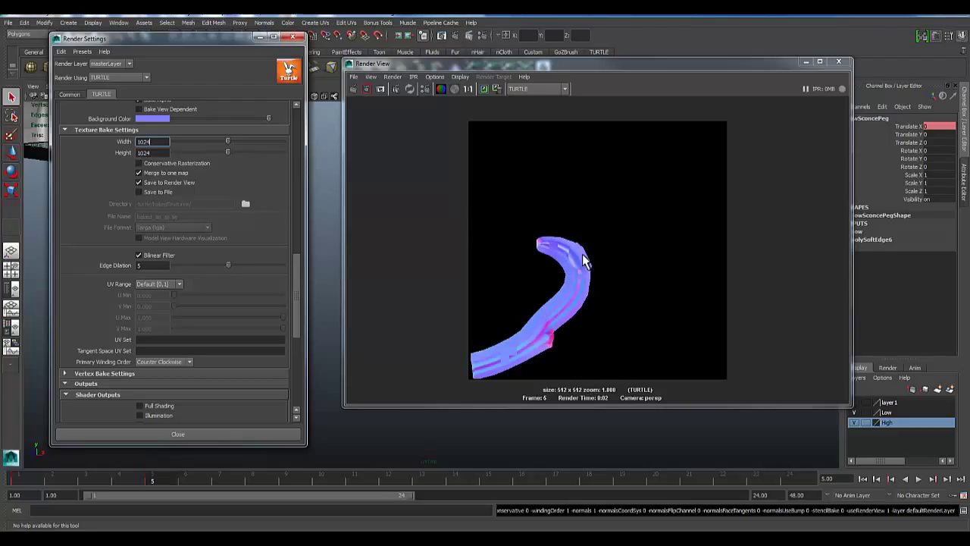
pyautogui.moveTo(210, 267)
pyautogui.mouseDown()
pyautogui.moveTo(173, 266)
pyautogui.moveTo(196, 267)
pyautogui.mouseUp()
# Render the 1024 x 1024 merged bake and examine the edges of both normal-mapped pieces
pyautogui.click(354, 89)
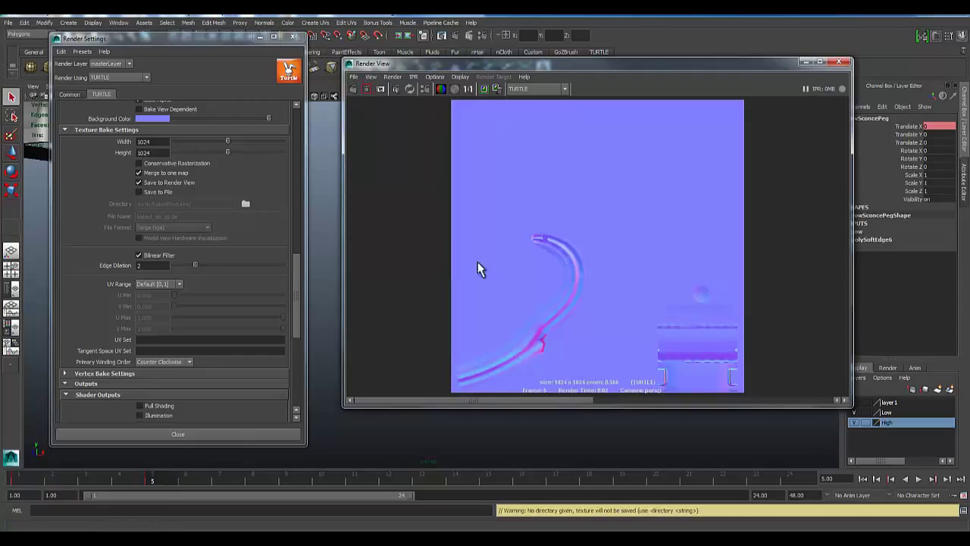
pyautogui.keyDown('alt'); pyautogui.moveTo(571, 298); pyautogui.dragTo(615, 331, button='right'); pyautogui.keyUp('alt')
pyautogui.keyDown('alt'); pyautogui.moveTo(697, 328); pyautogui.dragTo(502, 245, button='middle'); pyautogui.keyUp('alt')
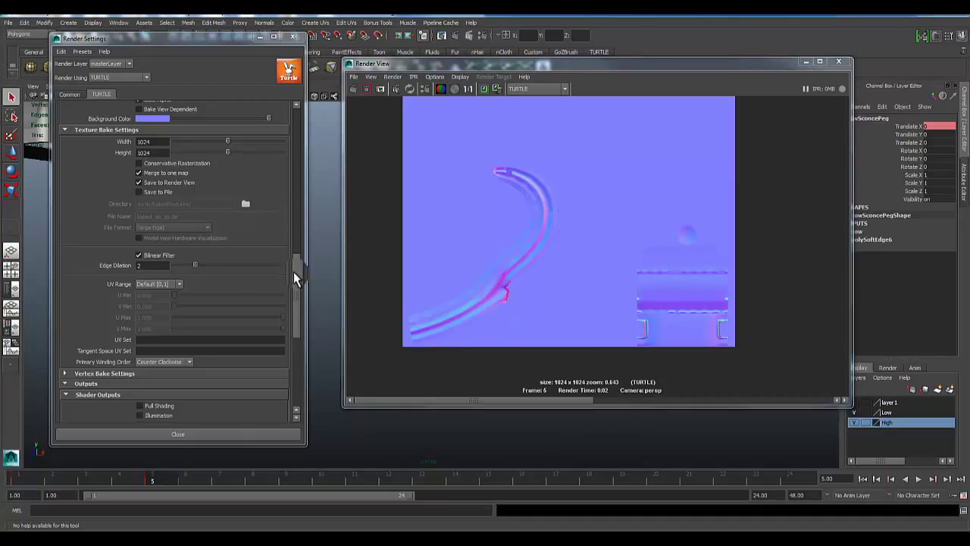
# Set the anti-aliasing minimum sample rate to 0 and the maximum sample rate to 4
pyautogui.moveTo(295, 273); pyautogui.dragTo(306, 111)
pyautogui.click(67, 115)
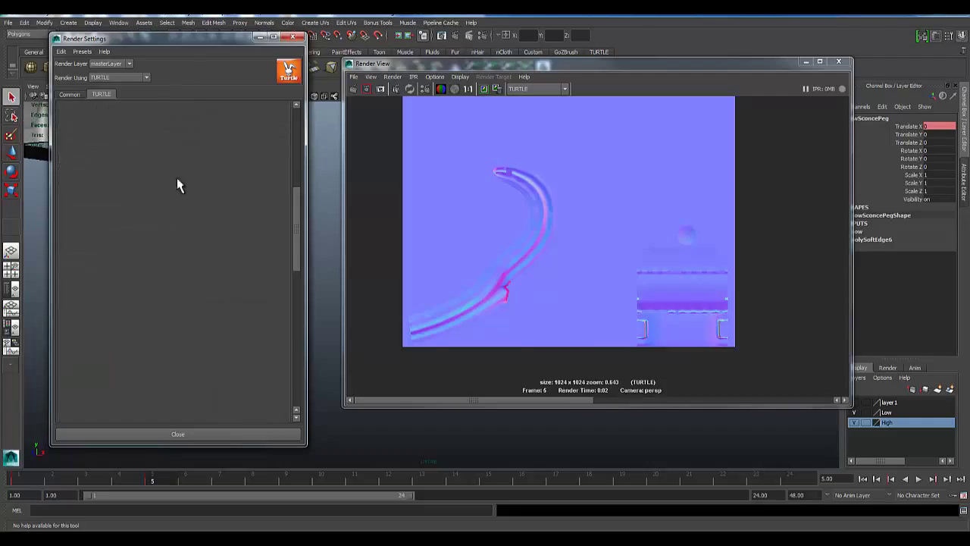
pyautogui.click(101, 94)
pyautogui.moveTo(295, 194); pyautogui.dragTo(301, 101)
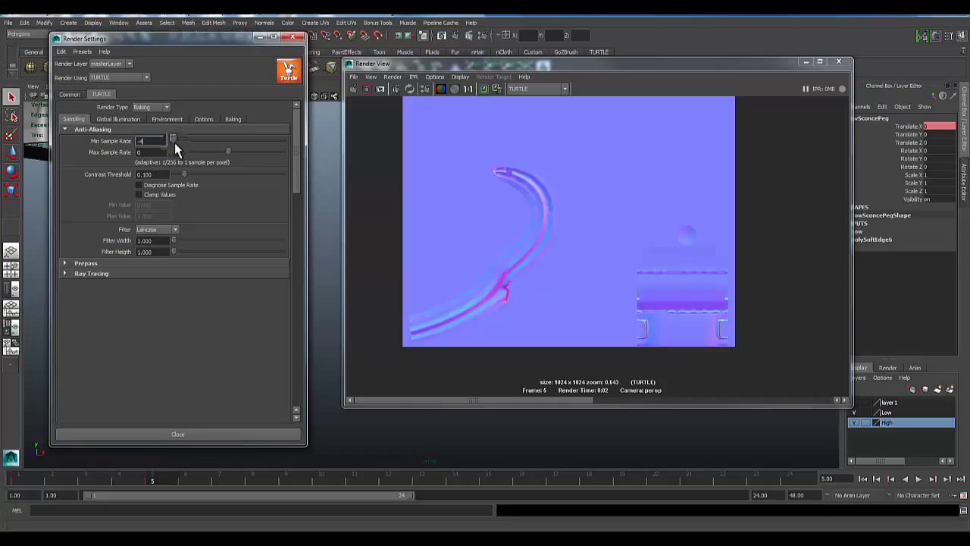
pyautogui.moveTo(174, 141); pyautogui.dragTo(282, 153)
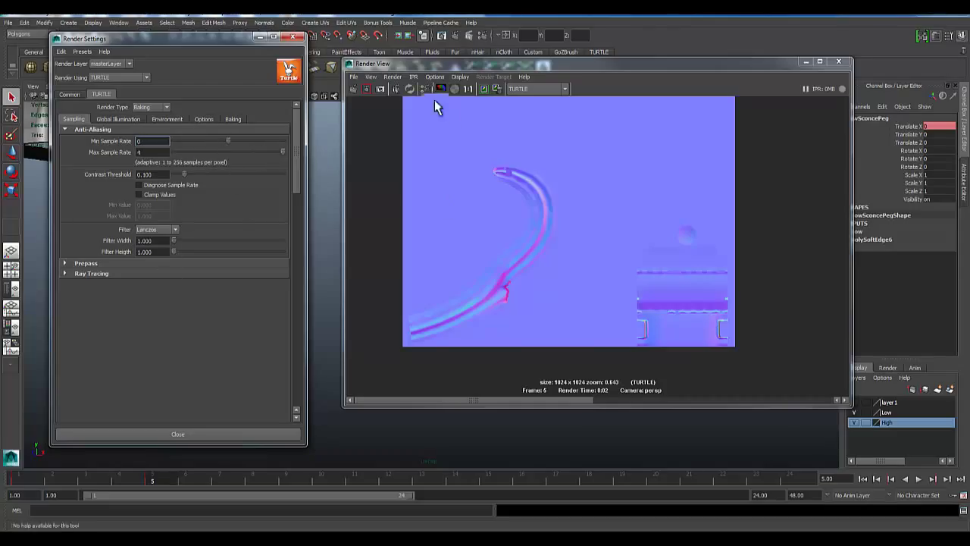
# Render the bake again with the higher sampling, examine the normal map, and close the render view
pyautogui.click(355, 88)
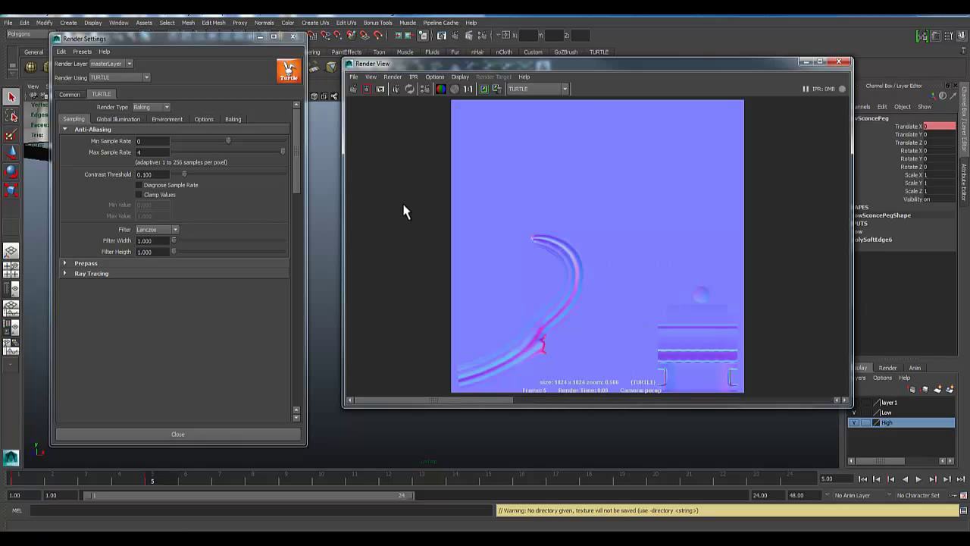
pyautogui.moveTo(560, 63); pyautogui.dragTo(507, 56)
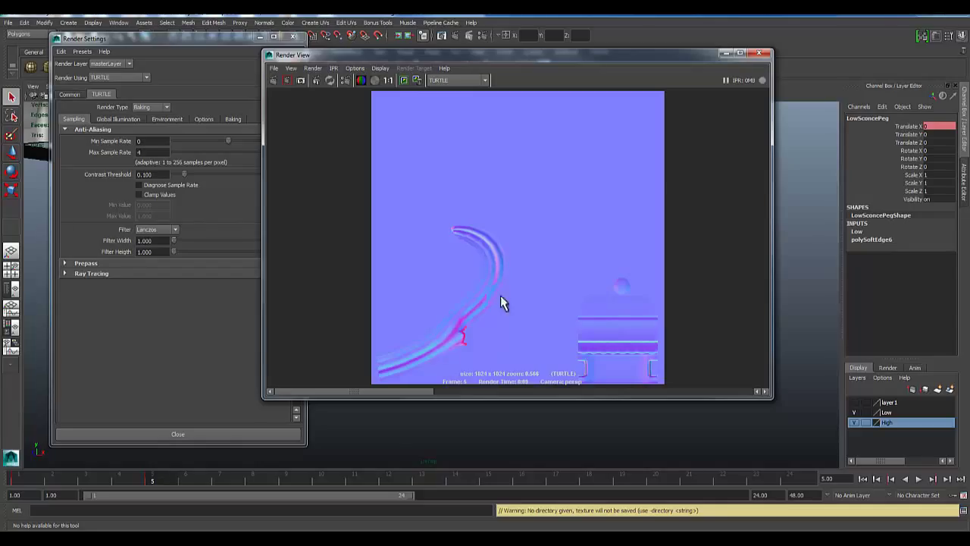
pyautogui.moveTo(443, 51); pyautogui.dragTo(533, 54)
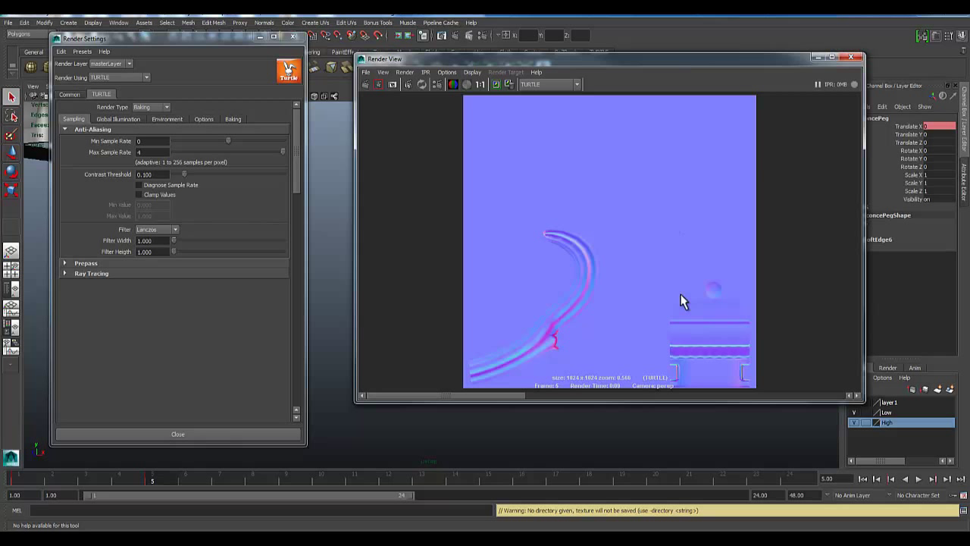
pyautogui.click(852, 56)
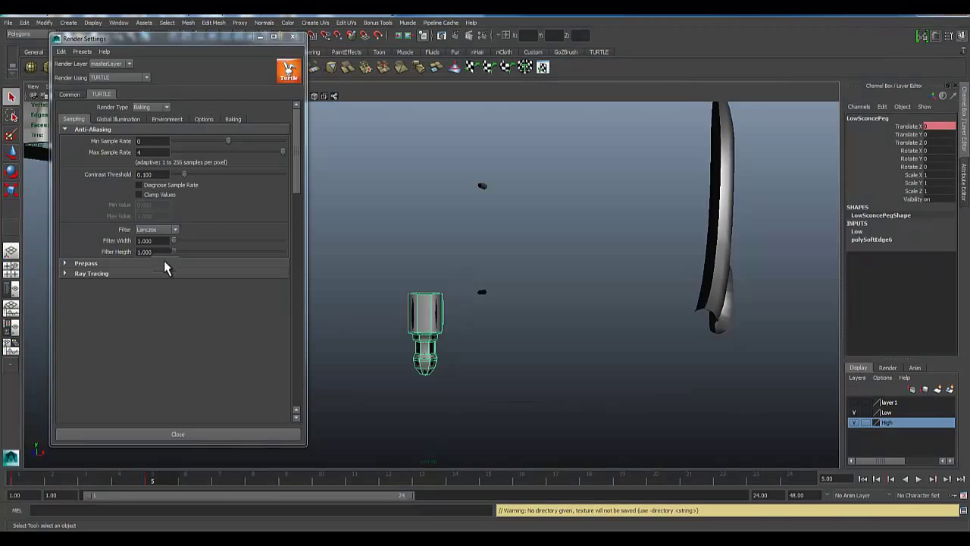
# Review the baking settings, examining the paired target and source surfaces, the common and texture bake settings, and the normal map output options
pyautogui.click(234, 119)
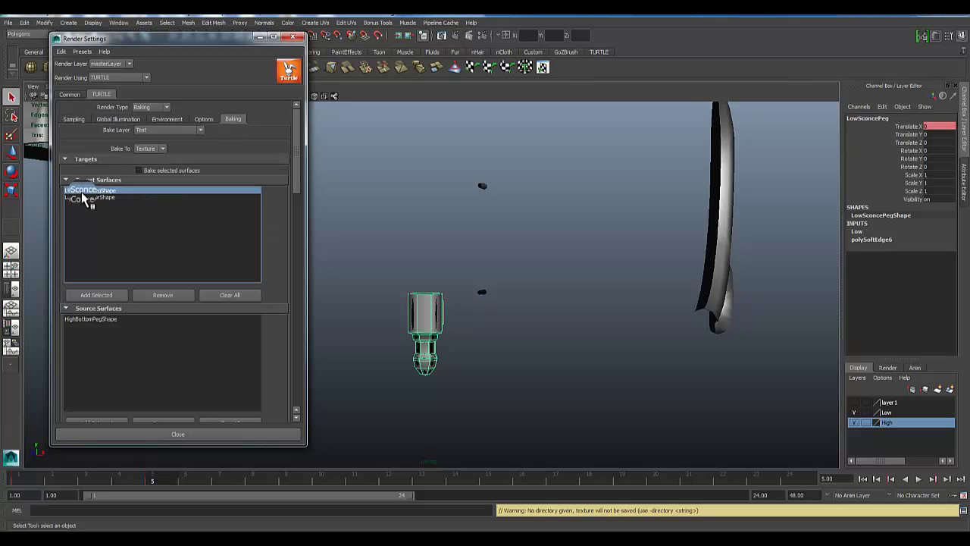
pyautogui.moveTo(85, 200); pyautogui.dragTo(86, 200)
pyautogui.scroll(-3, 104, 325)
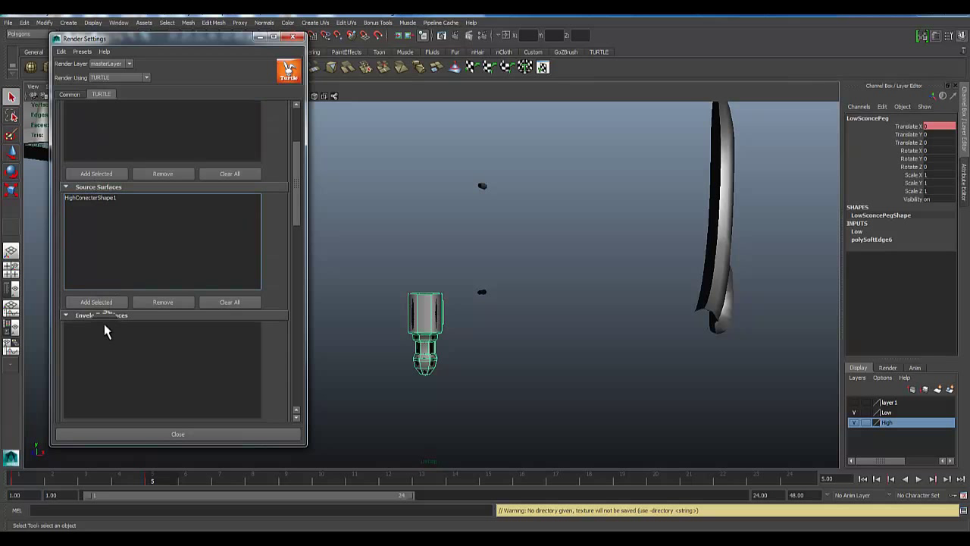
pyautogui.scroll(-10, 109, 318)
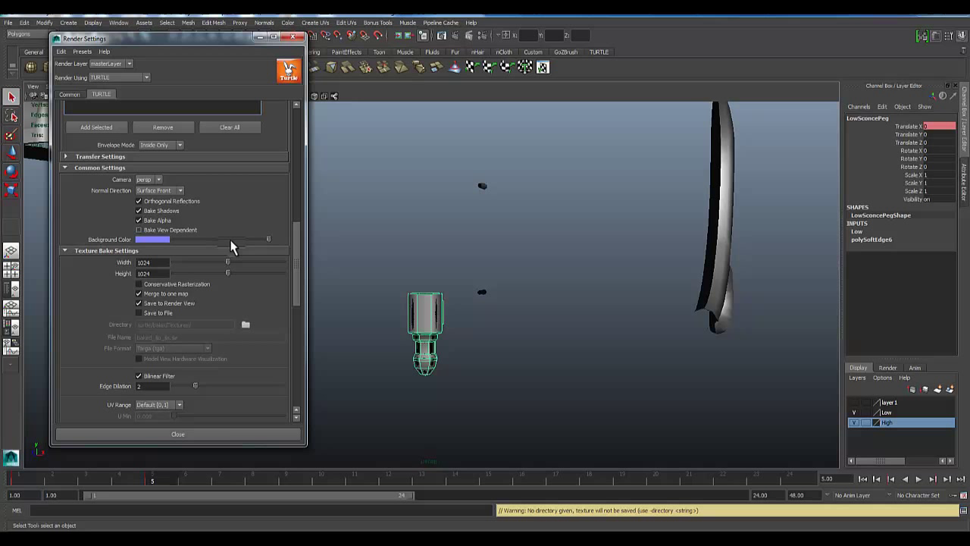
pyautogui.scroll(3, 96, 210)
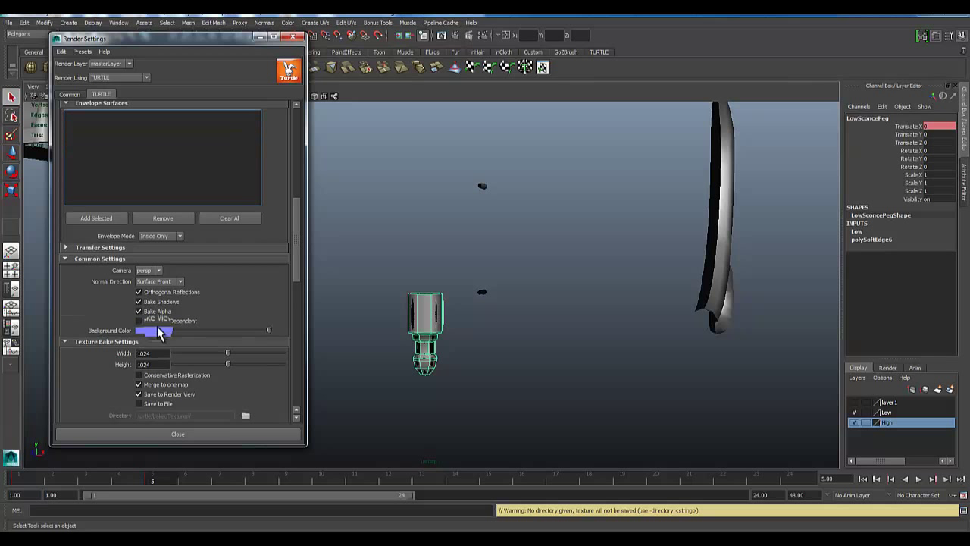
pyautogui.scroll(-10, 166, 330)
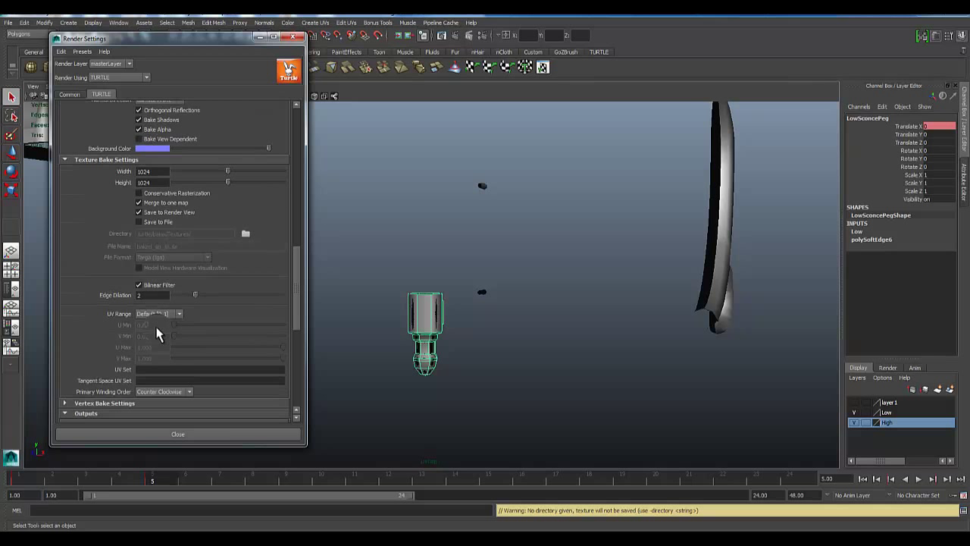
pyautogui.click(156, 312)
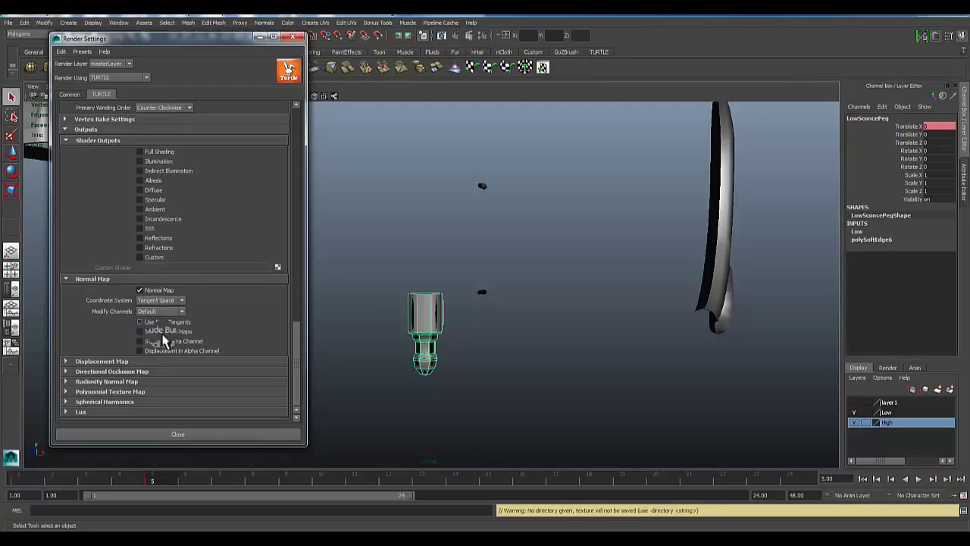
pyautogui.click(155, 321)
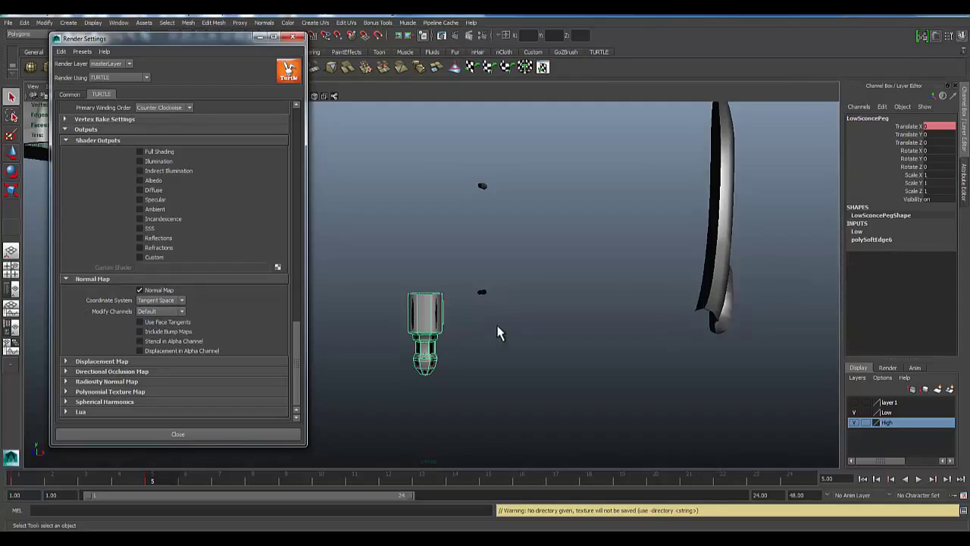